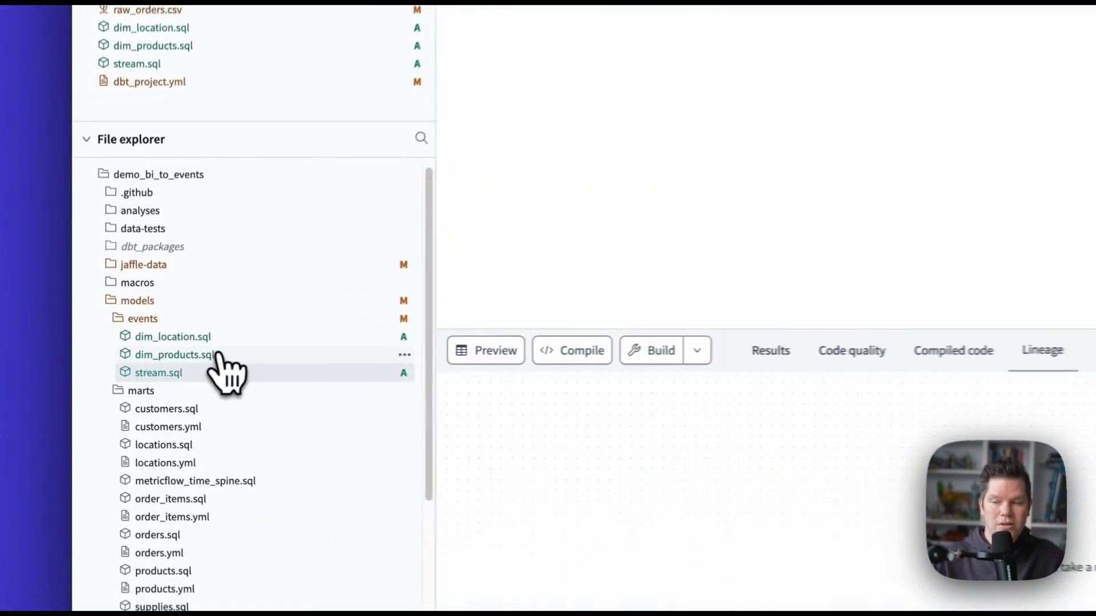
- Open the dim_products.sql and dim_location.sql models in the events folder and review the location query
{"action": "left_click", "coordinate": [143, 365]}
{"action": "left_click", "coordinate": [177, 335]}
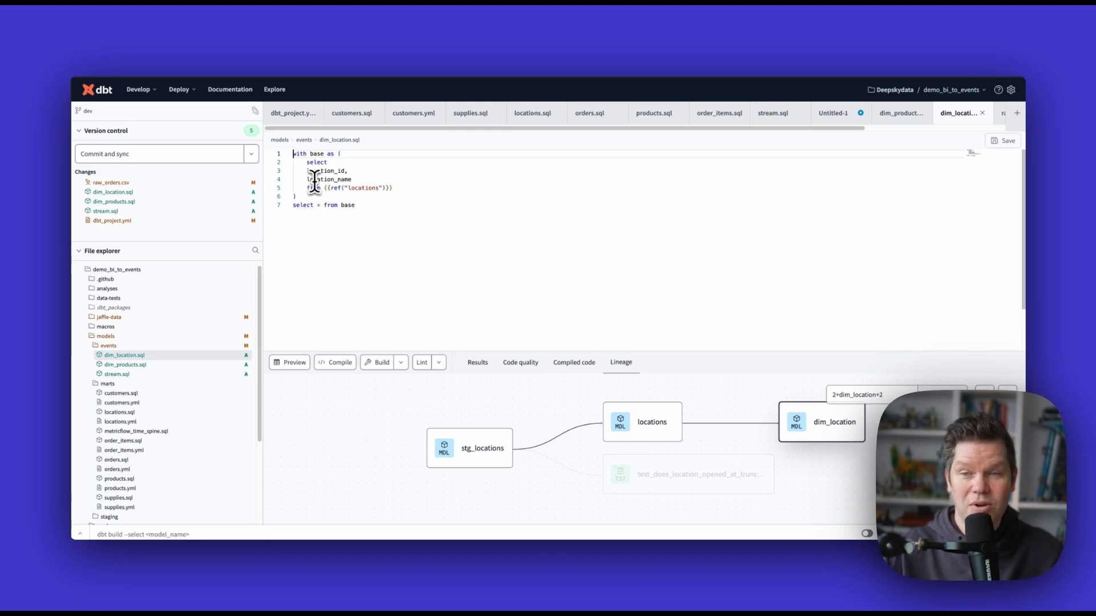
{"action": "left_click", "coordinate": [386, 174]}
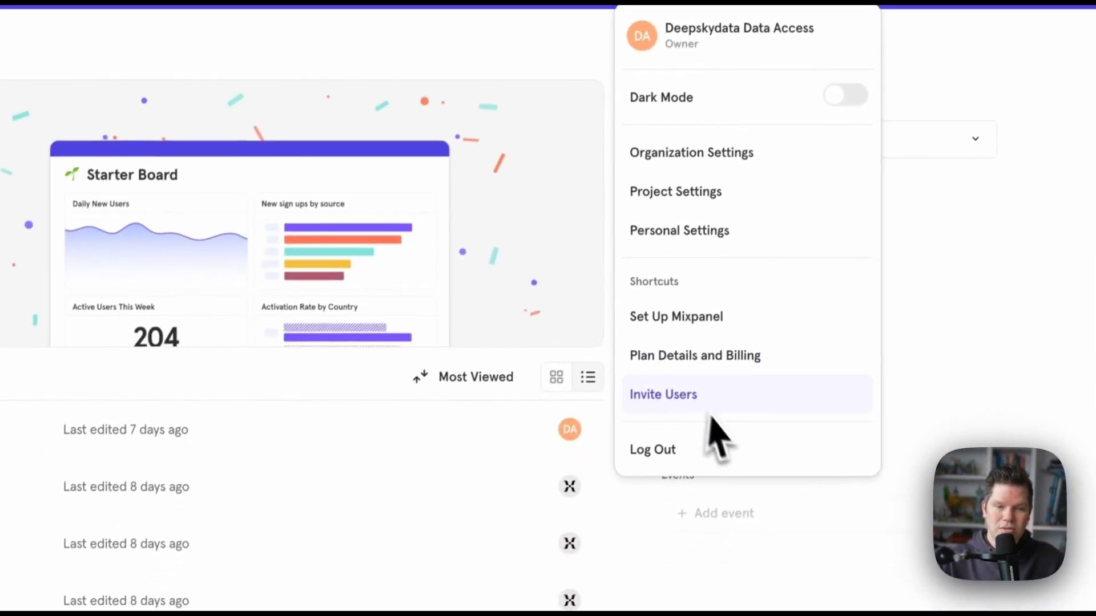
- In Mixpanel, open the project settings and review the Warehouse Sources and Warehouse Data pages
{"action": "left_click", "coordinate": [675, 191]}
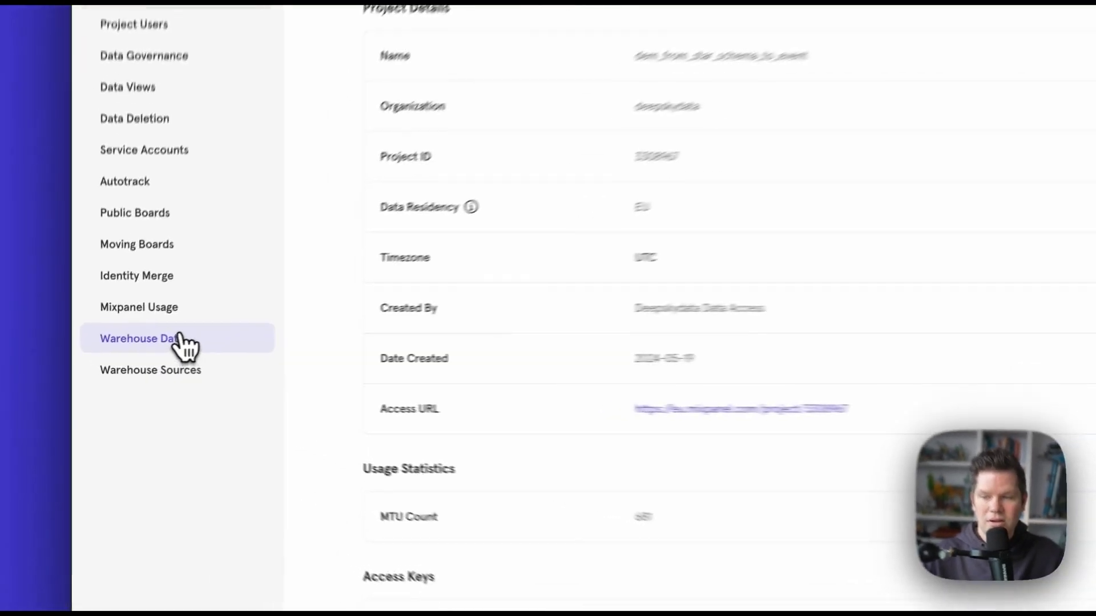
{"action": "left_click", "coordinate": [137, 355]}
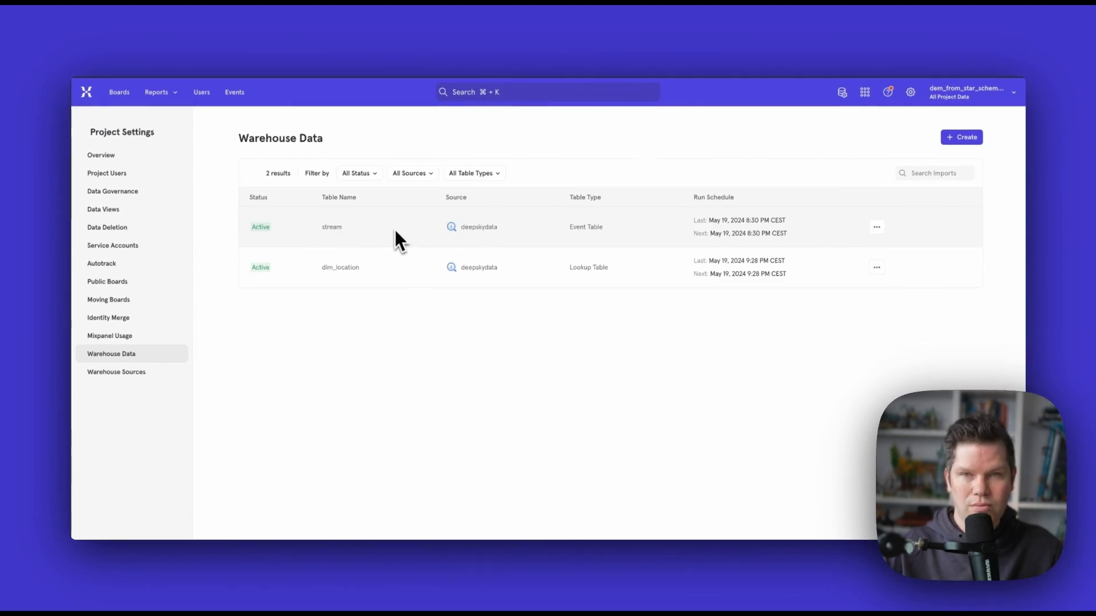
{"action": "left_click", "coordinate": [126, 373]}
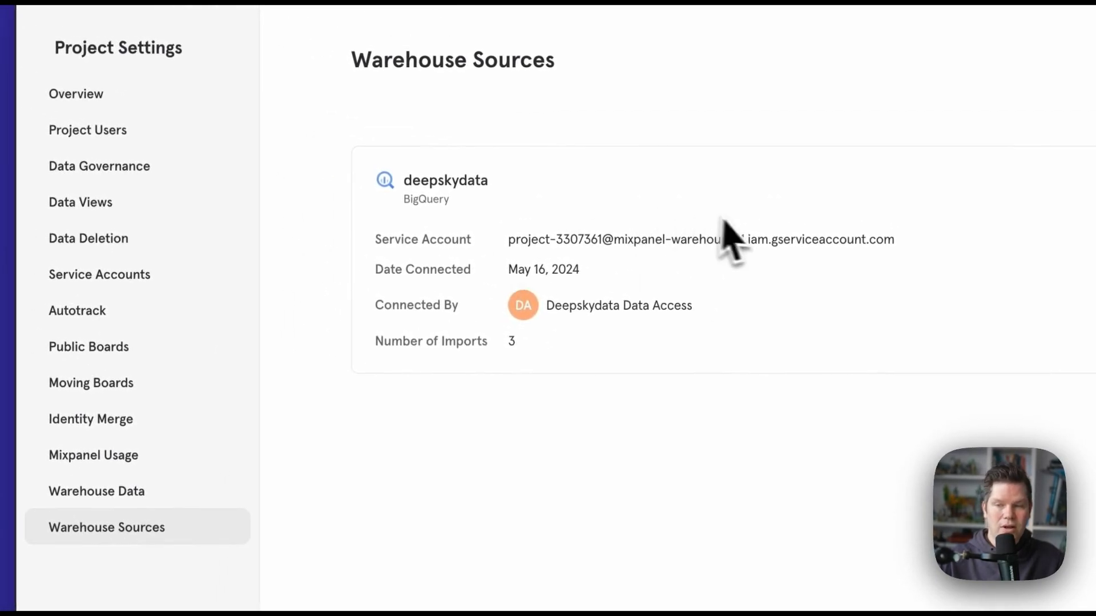
{"action": "left_click", "coordinate": [134, 495]}
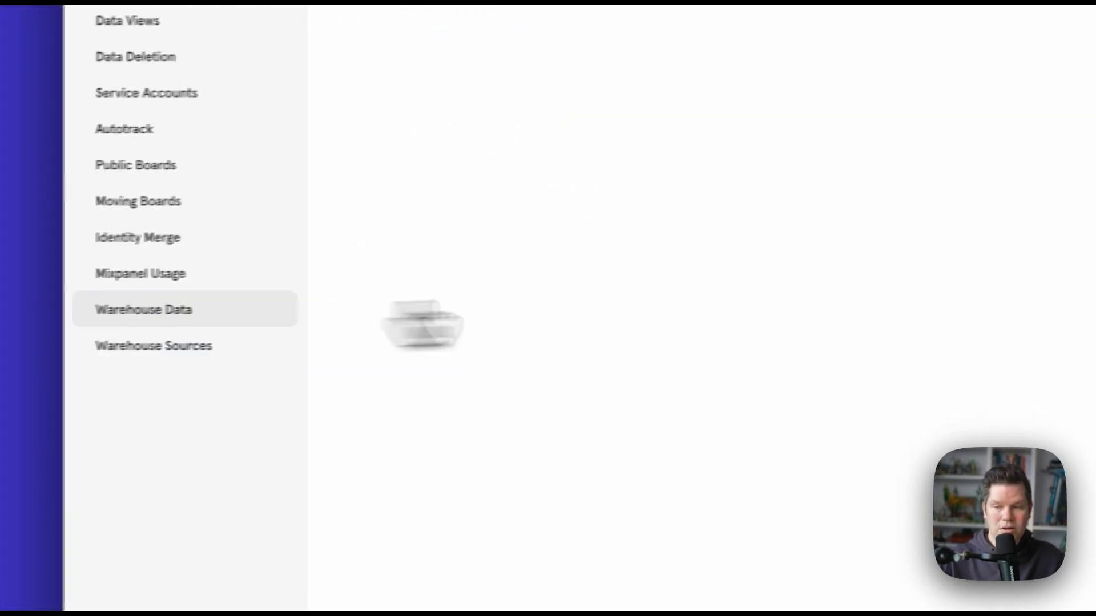
{"action": "left_click", "coordinate": [226, 277]}
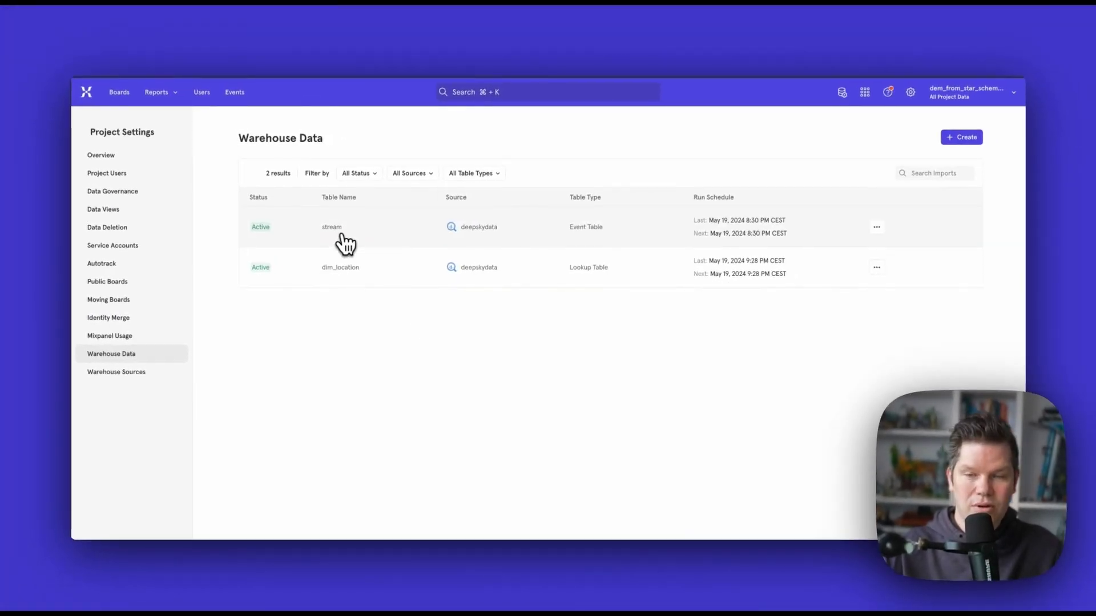
- Inspect the stream event table import's column mapping, sync history and data preview, and close its details
{"action": "left_click", "coordinate": [346, 244]}
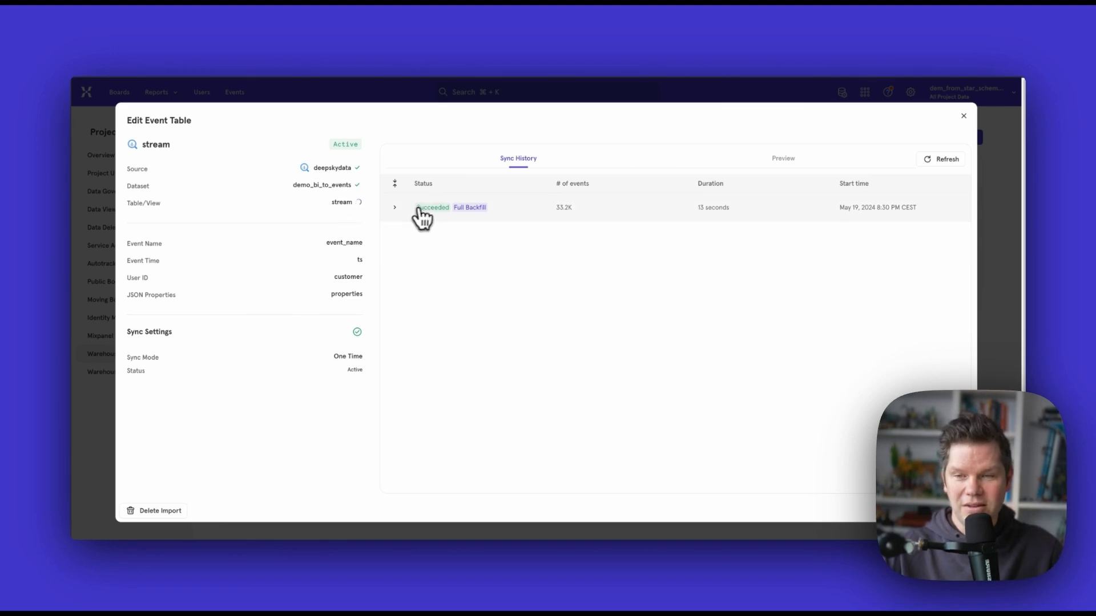
{"action": "left_click", "coordinate": [784, 158]}
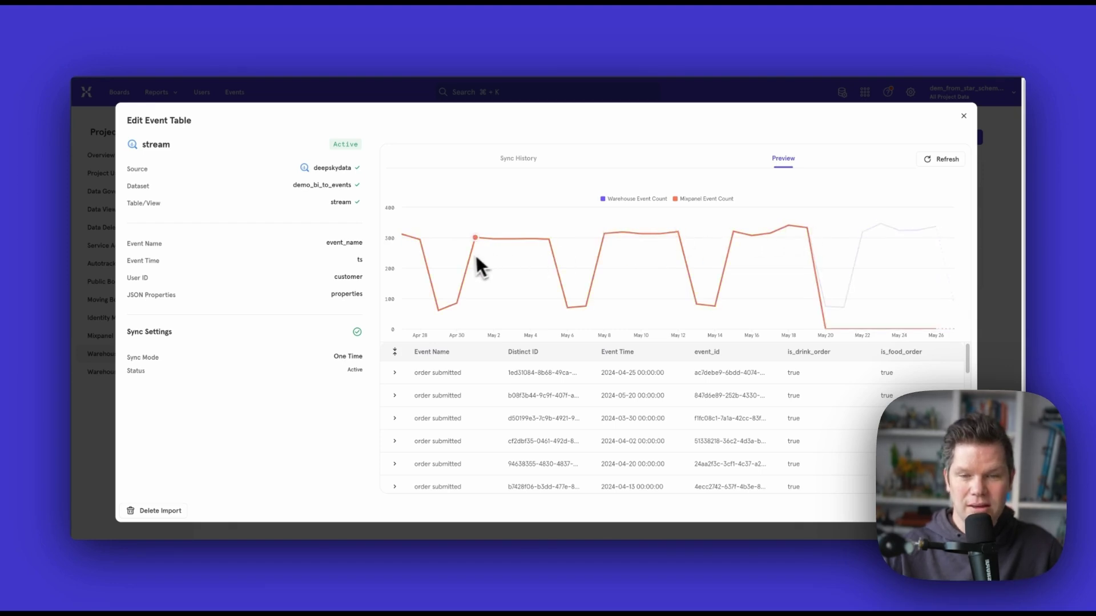
{"action": "scroll", "coordinate": [497, 370], "scroll_direction": "down", "scroll_amount": 1}
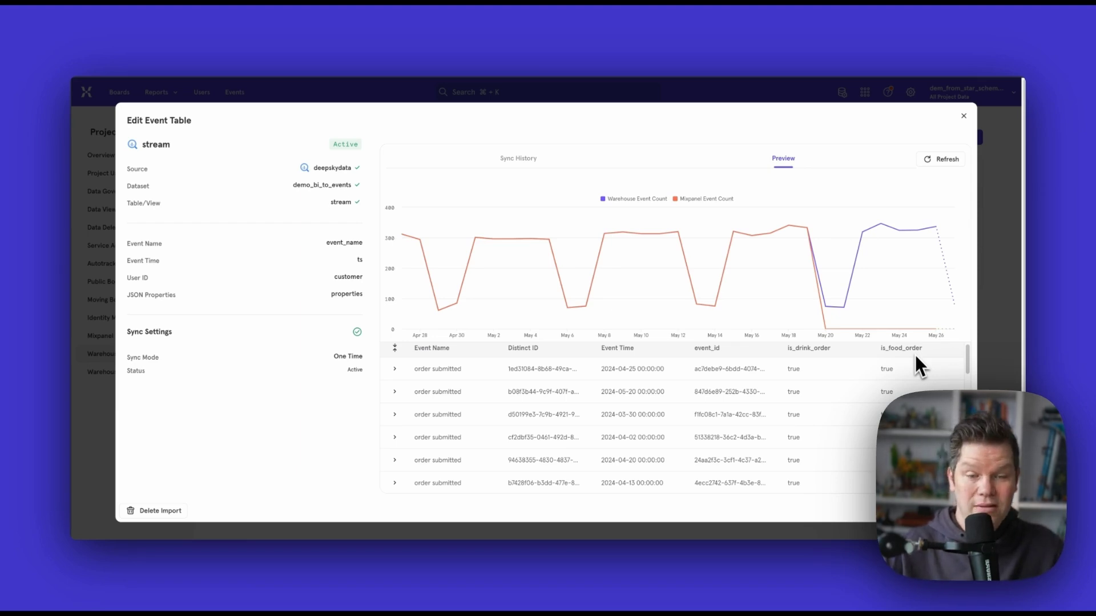
{"action": "left_click", "coordinate": [963, 115]}
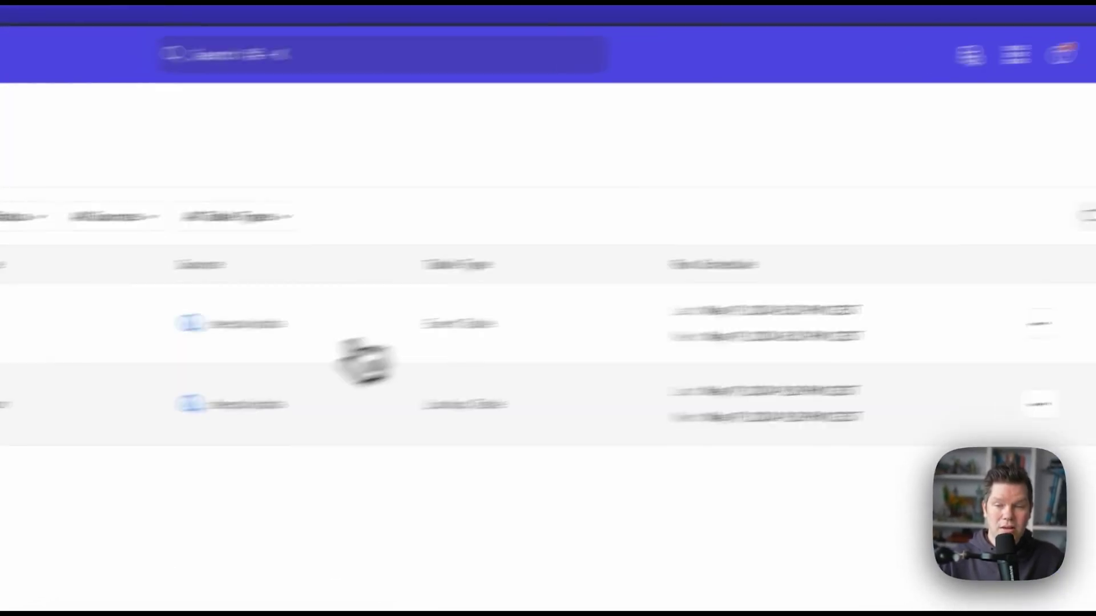
- View the dim_location import details and check which table types can be created as a new warehouse import
{"action": "left_click", "coordinate": [103, 418]}
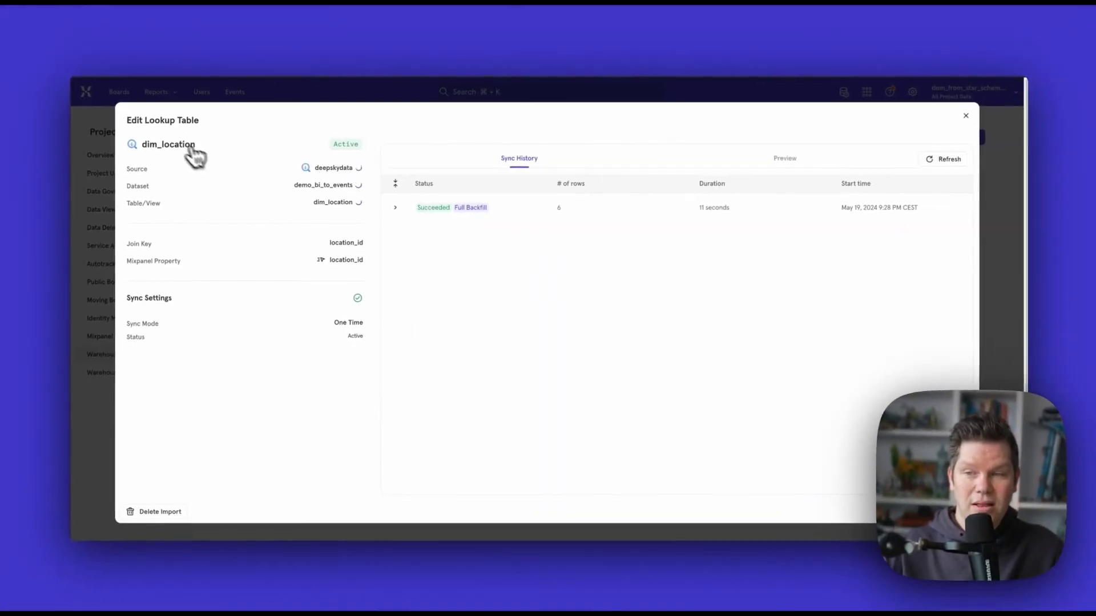
{"action": "left_click", "coordinate": [966, 116]}
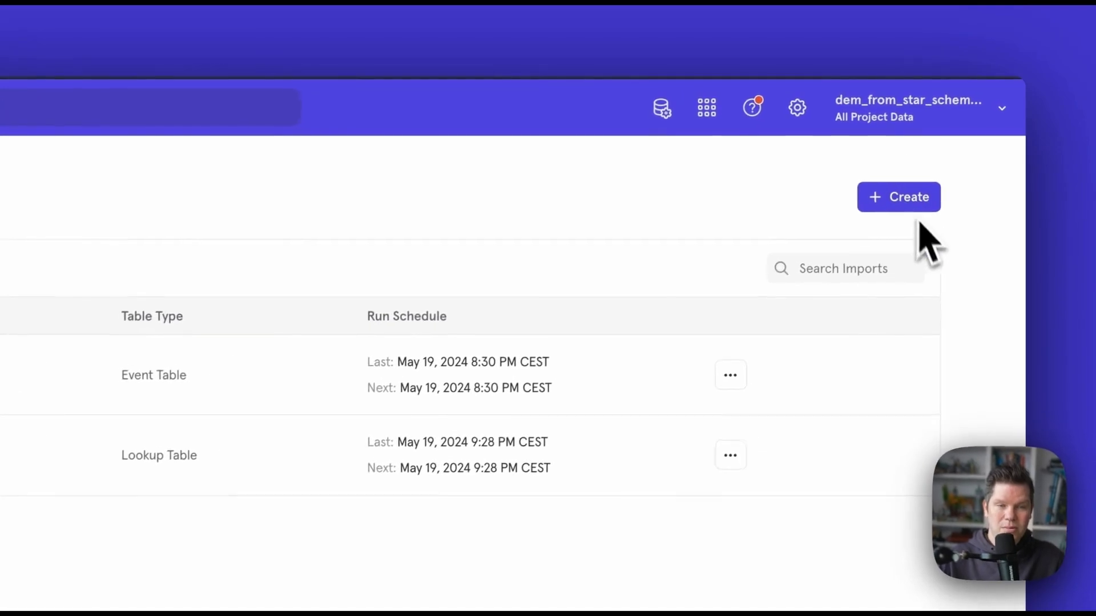
{"action": "left_click", "coordinate": [918, 207]}
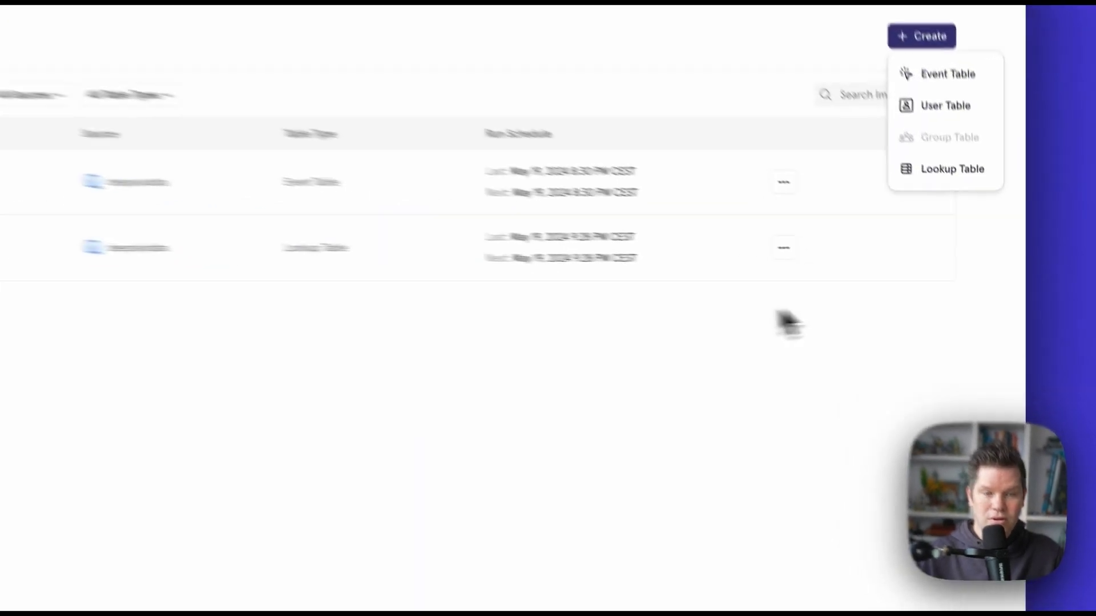
{"action": "left_click", "coordinate": [827, 323]}
- Inspect the dim_location lookup table's join key mapping and preview its rows, and close its details
{"action": "left_click", "coordinate": [297, 269]}
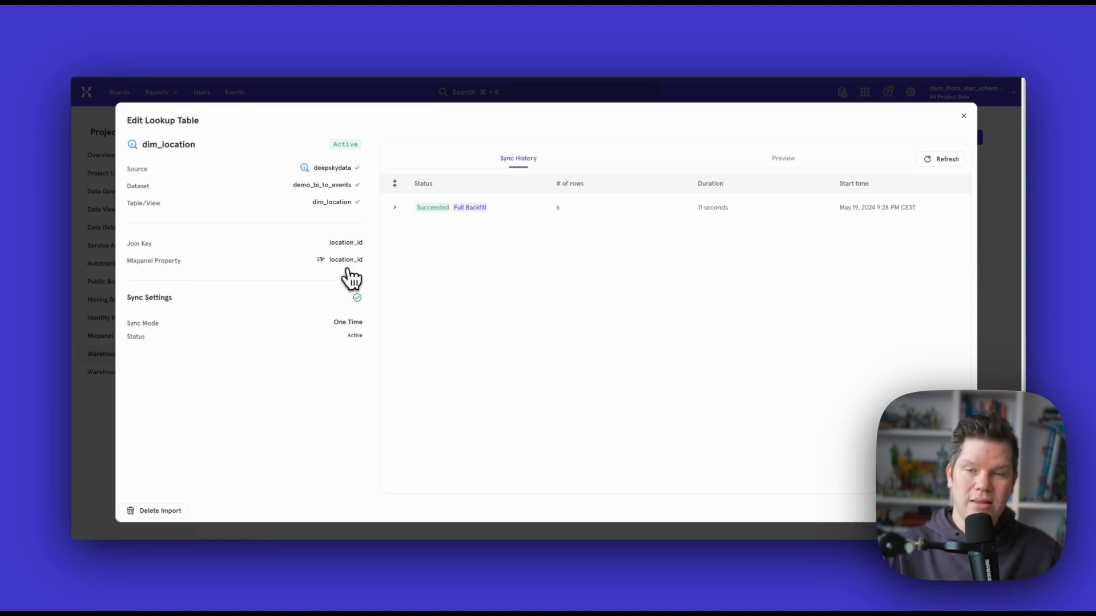
{"action": "left_click", "coordinate": [784, 158]}
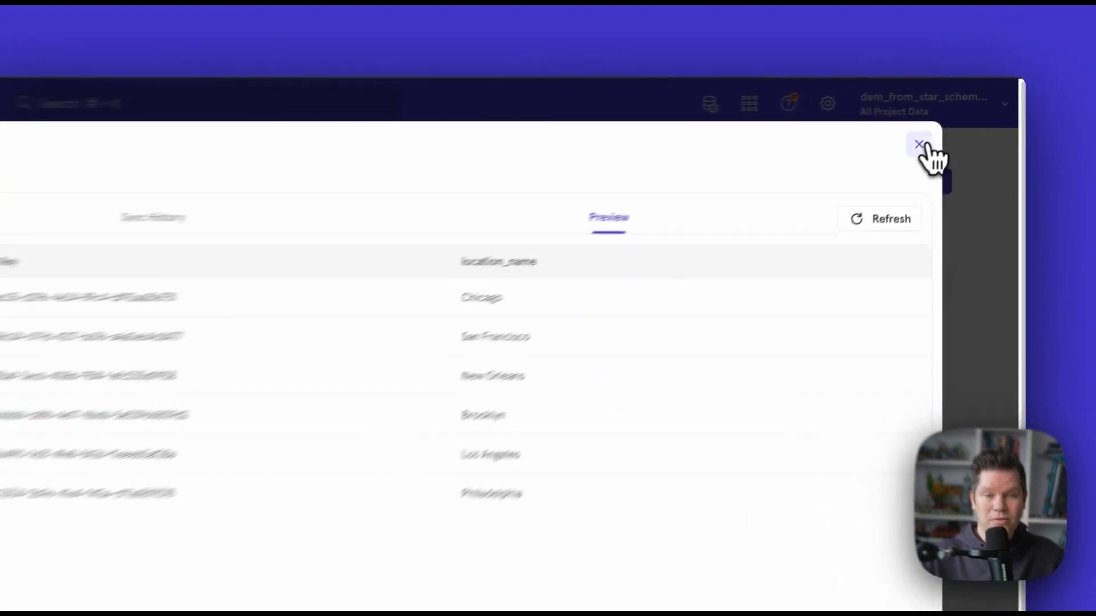
{"action": "left_click", "coordinate": [963, 116]}
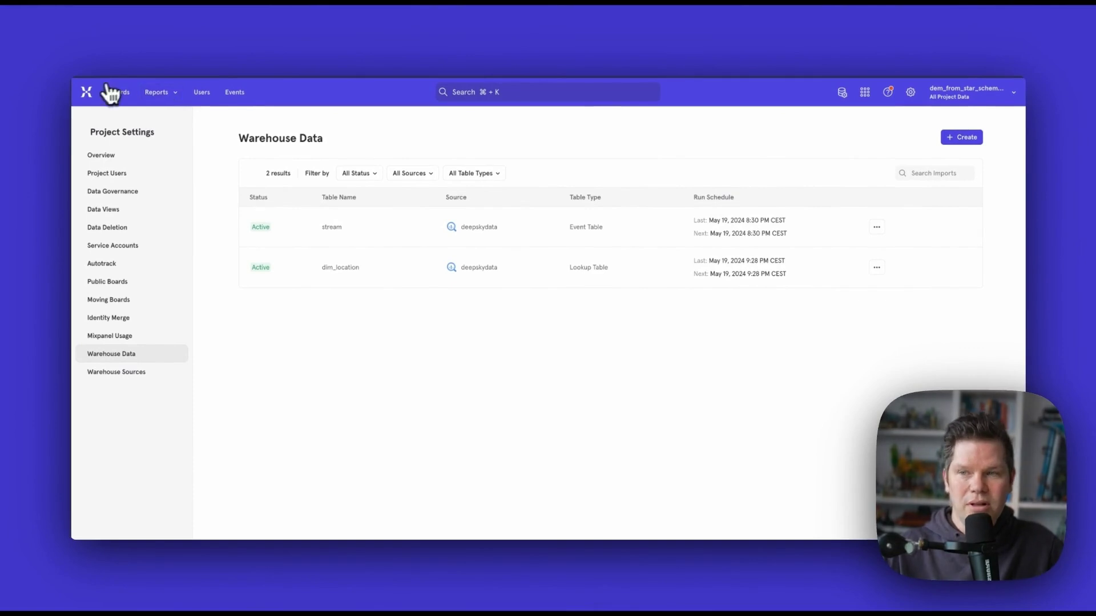
- Return to the home page and open the Core metrics report
{"action": "left_click", "coordinate": [86, 94]}
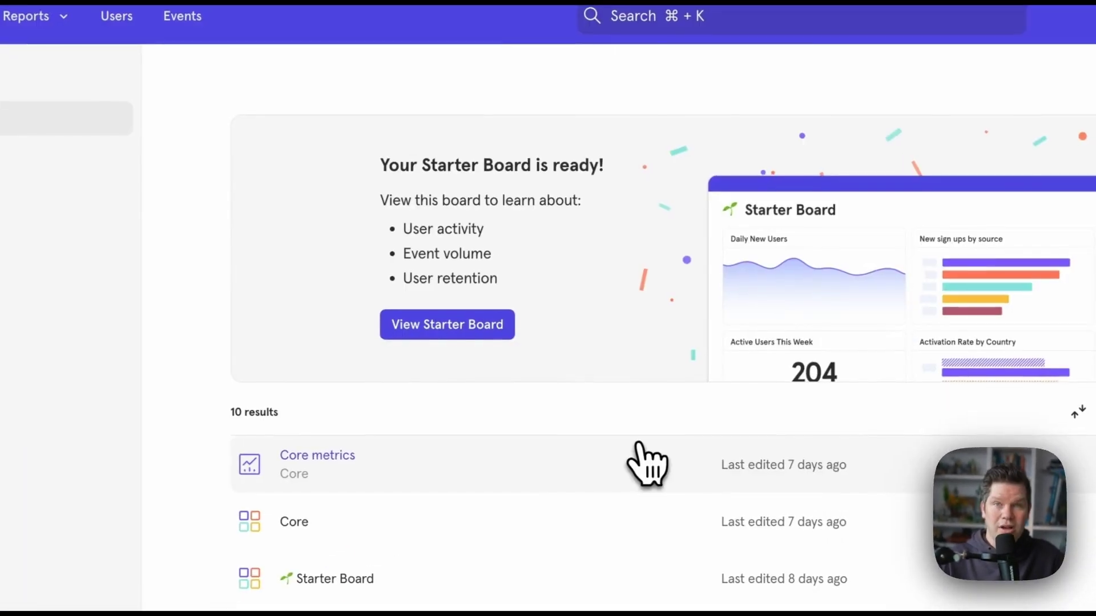
{"action": "left_click", "coordinate": [454, 474]}
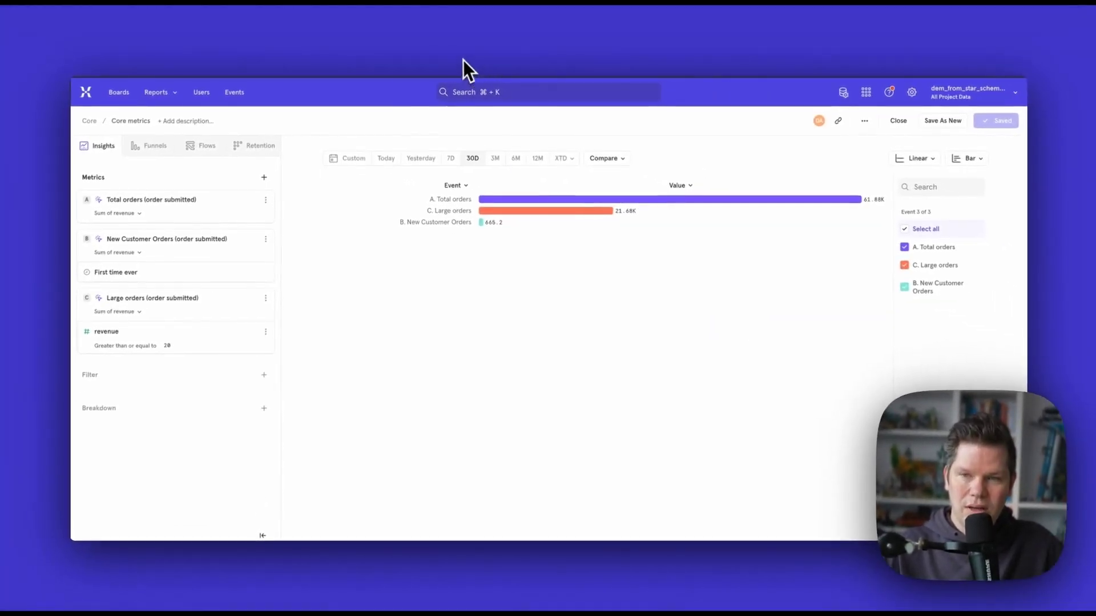
- Switch to dbt and examine the order_total, new_customer_orders and large_orders metric definitions in the orders.yml model file
{"action": "left_click", "coordinate": [451, 56]}
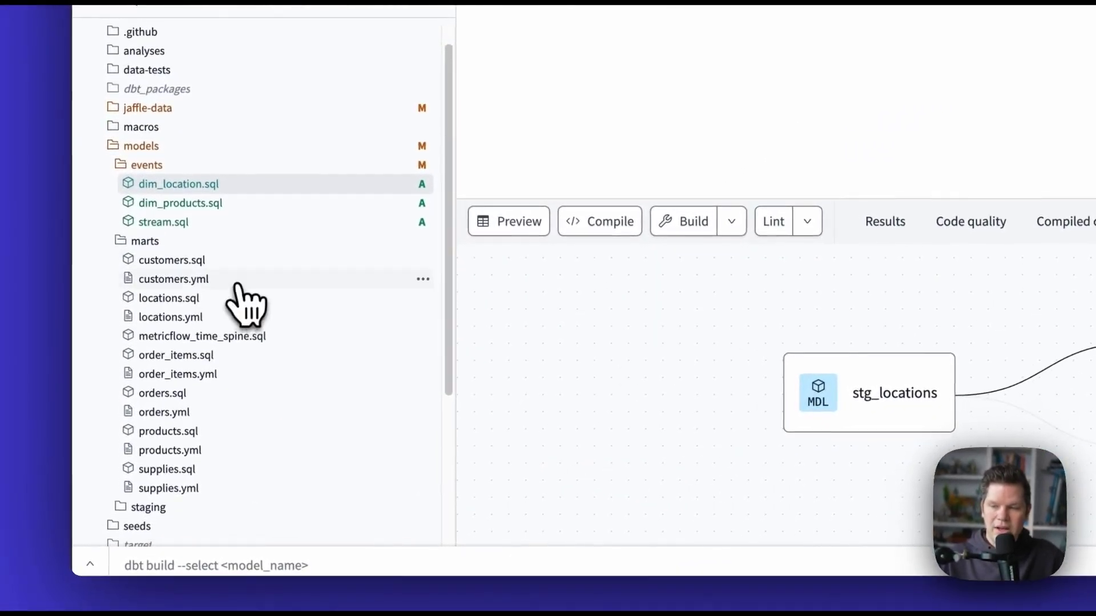
{"action": "left_click", "coordinate": [188, 411]}
{"action": "scroll", "coordinate": [673, 228], "scroll_direction": "down", "scroll_amount": 10}
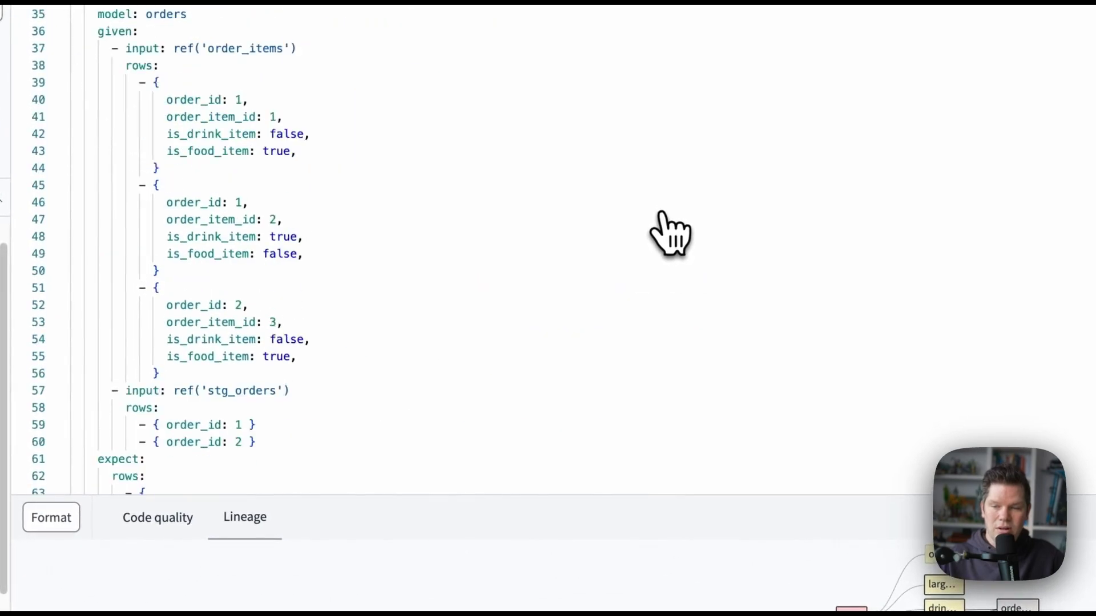
{"action": "scroll", "coordinate": [671, 234], "scroll_direction": "down", "scroll_amount": 20}
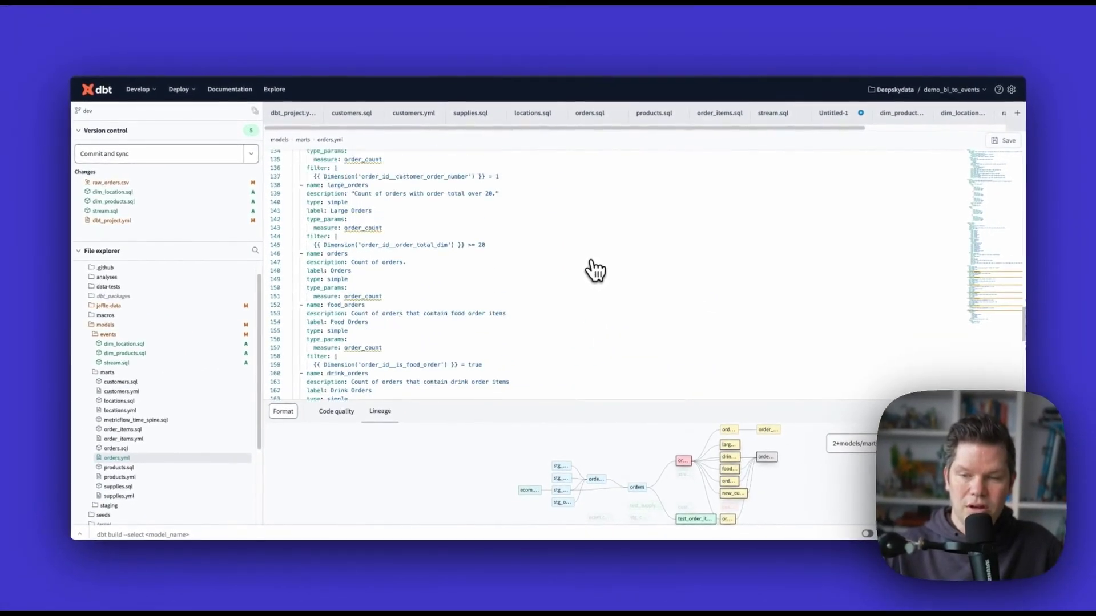
{"action": "scroll", "coordinate": [593, 270], "scroll_direction": "up", "scroll_amount": 6}
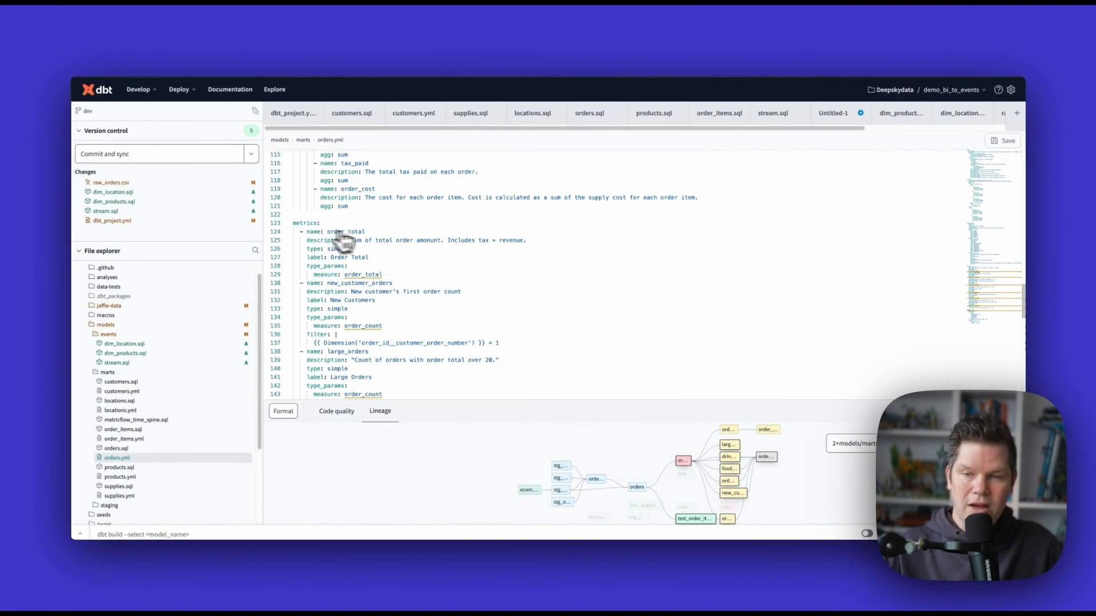
{"action": "scroll", "coordinate": [366, 240], "scroll_direction": "down", "scroll_amount": 2}
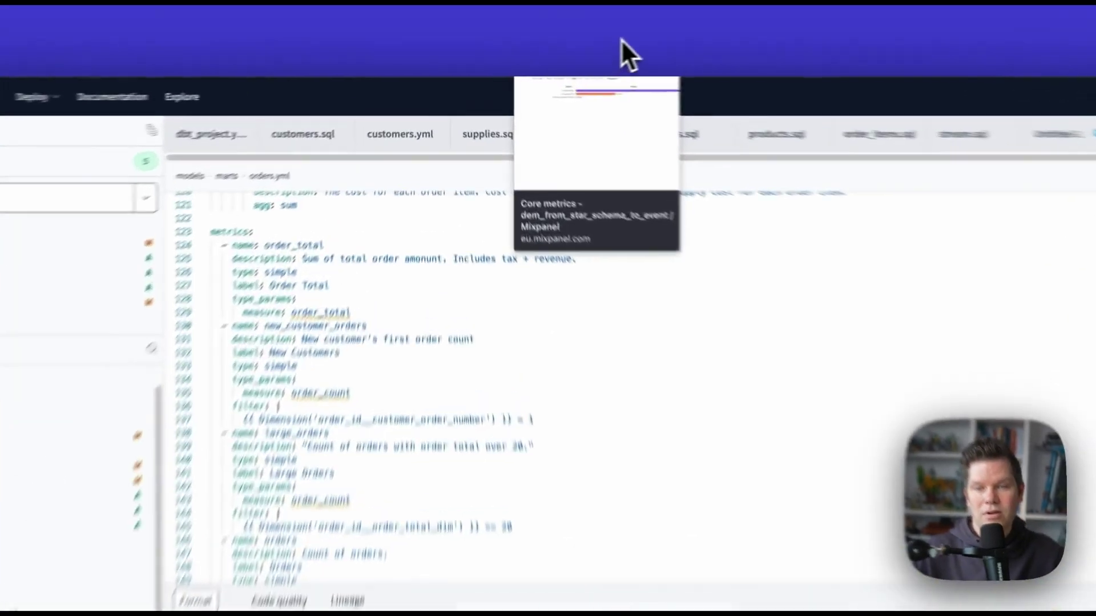
- Switch back to Mixpanel's Core metrics report and examine the Total orders metric's aggregate measurement options, numeric properties and event details
{"action": "left_click", "coordinate": [616, 43]}
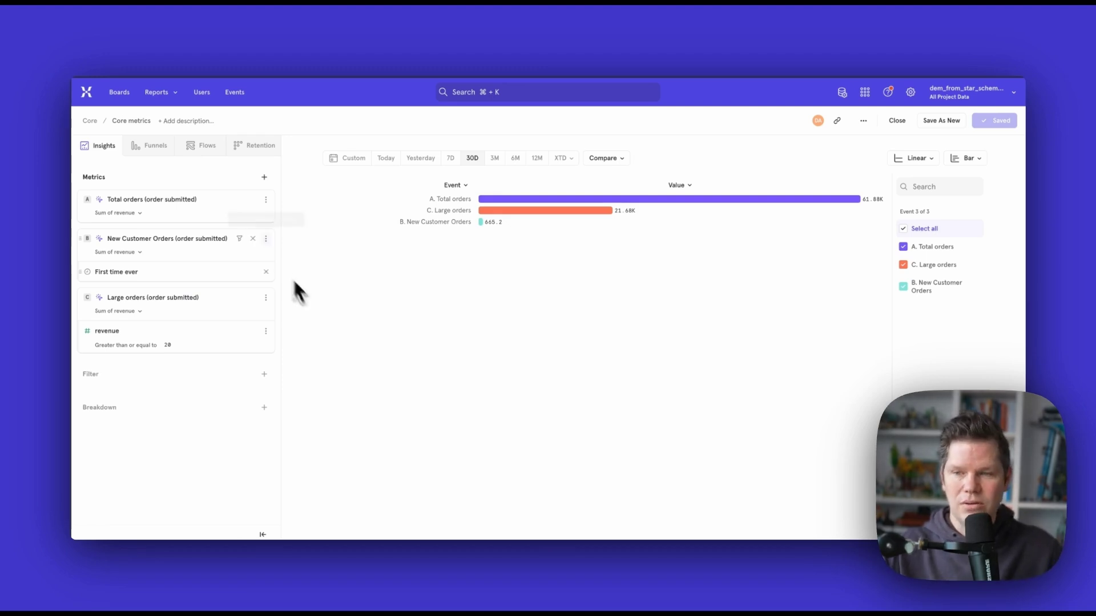
{"action": "mouse_move", "coordinate": [165, 205]}
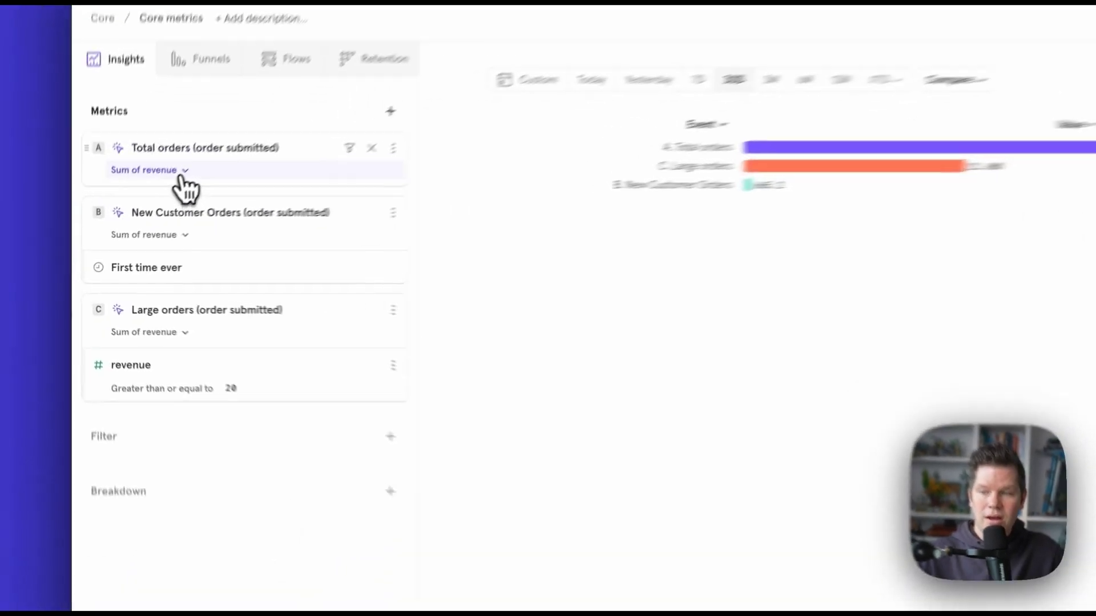
{"action": "left_click", "coordinate": [116, 213]}
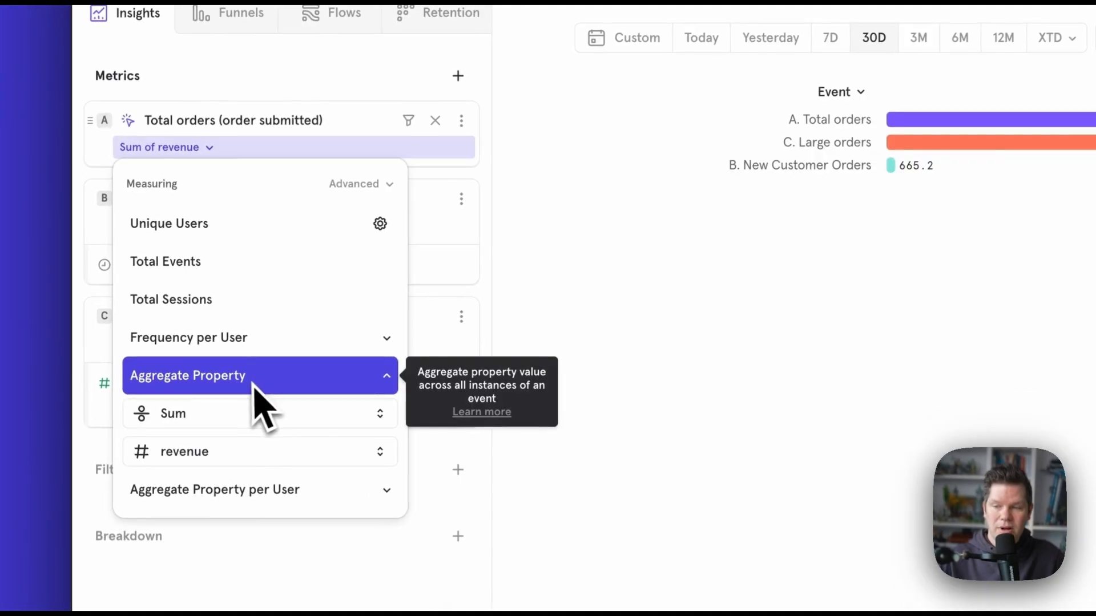
{"action": "left_click", "coordinate": [399, 382]}
{"action": "left_click", "coordinate": [252, 416]}
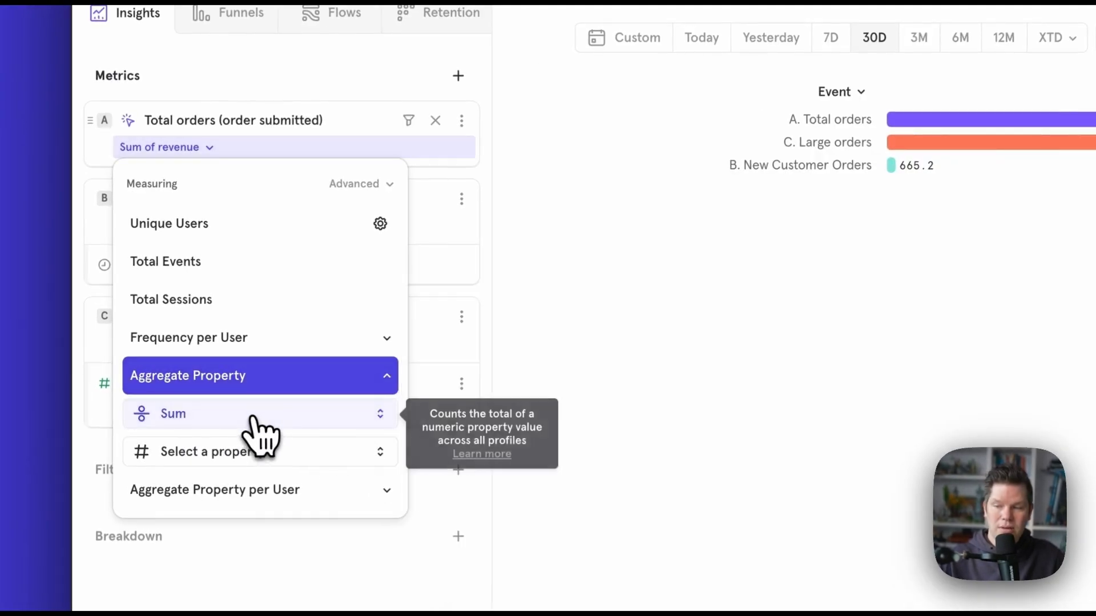
{"action": "left_click", "coordinate": [379, 454]}
{"action": "scroll", "coordinate": [657, 440], "scroll_direction": "down", "scroll_amount": 5}
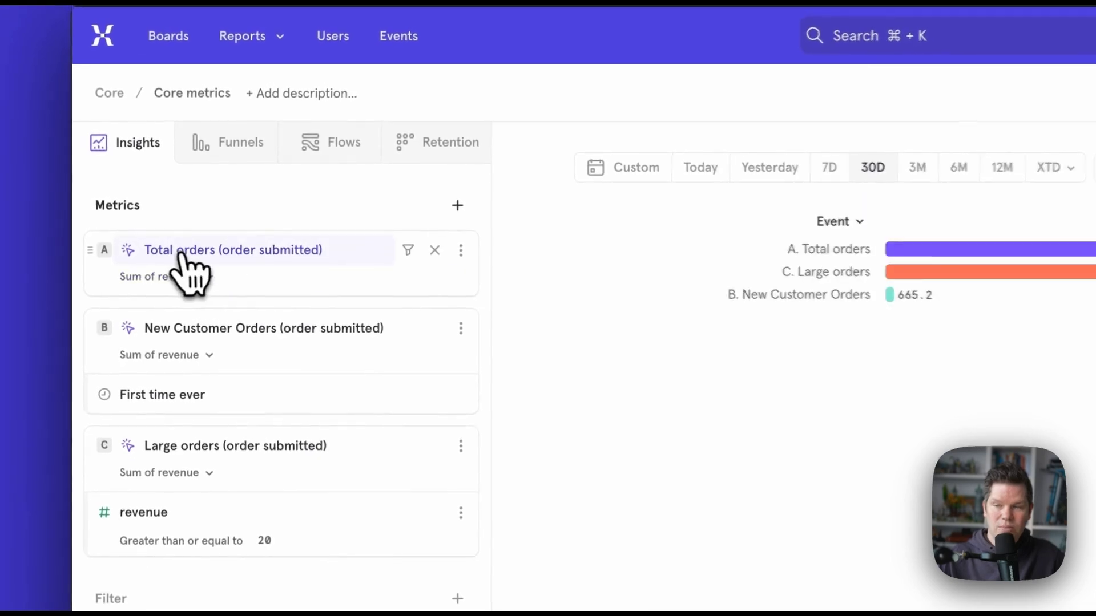
{"action": "mouse_move", "coordinate": [181, 257]}
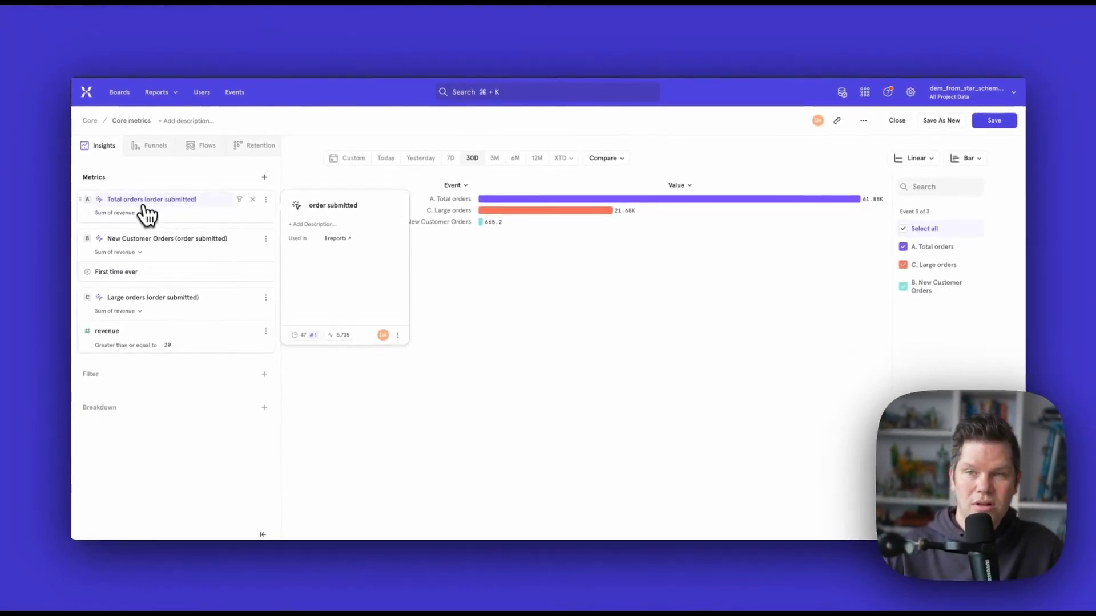
{"action": "mouse_move", "coordinate": [157, 247]}
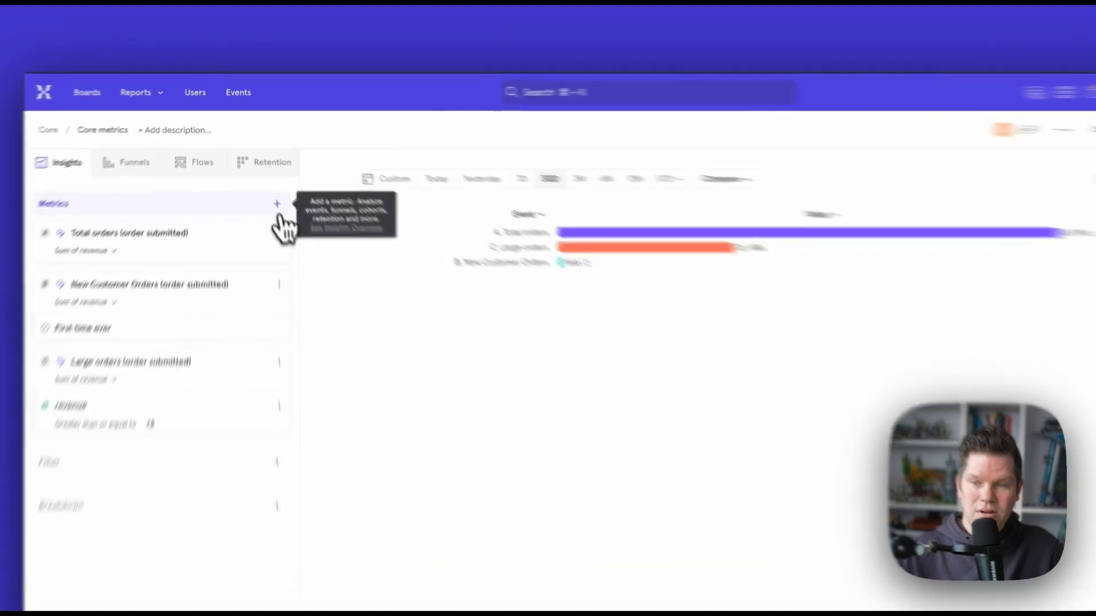
{"action": "left_click", "coordinate": [264, 177]}
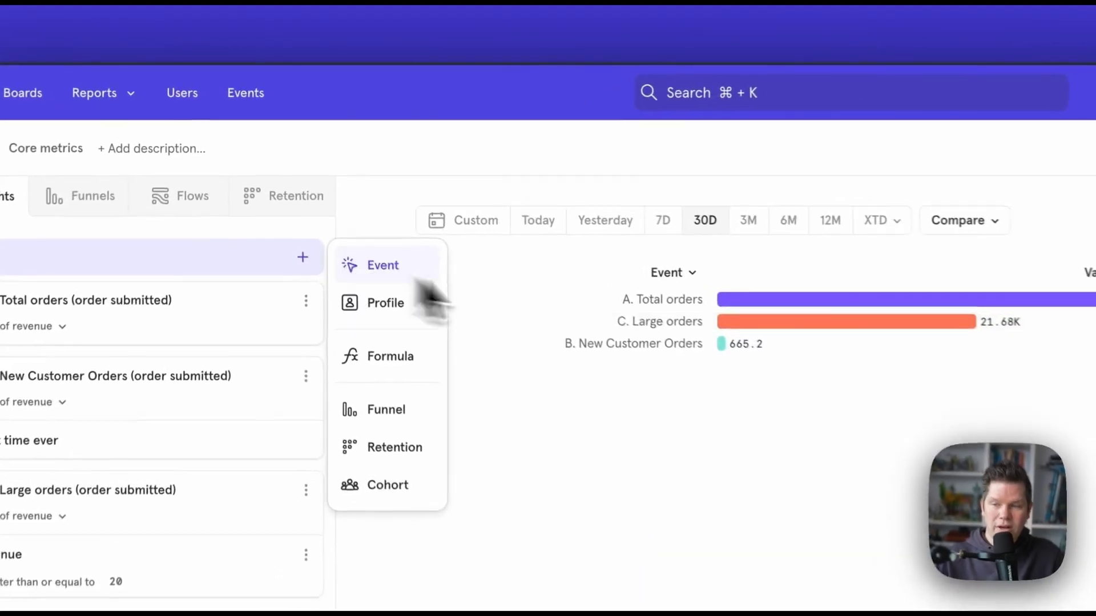
{"action": "left_click", "coordinate": [392, 273]}
{"action": "left_click", "coordinate": [633, 383]}
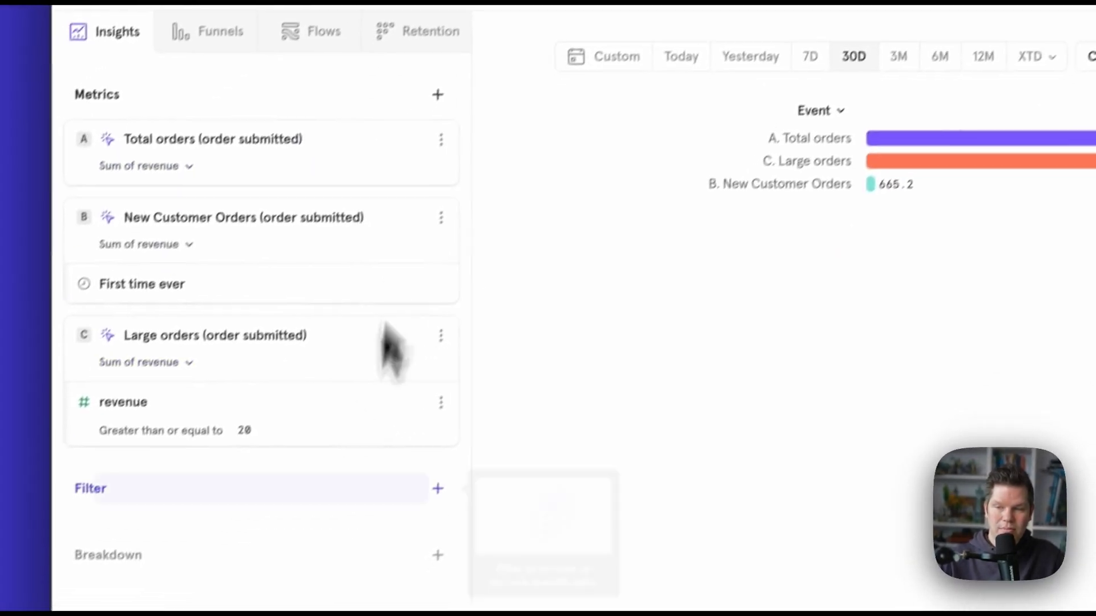
- Add a fourth event metric based on the order submitted event to the Core metrics report
{"action": "left_click", "coordinate": [434, 98]}
{"action": "left_click", "coordinate": [531, 155]}
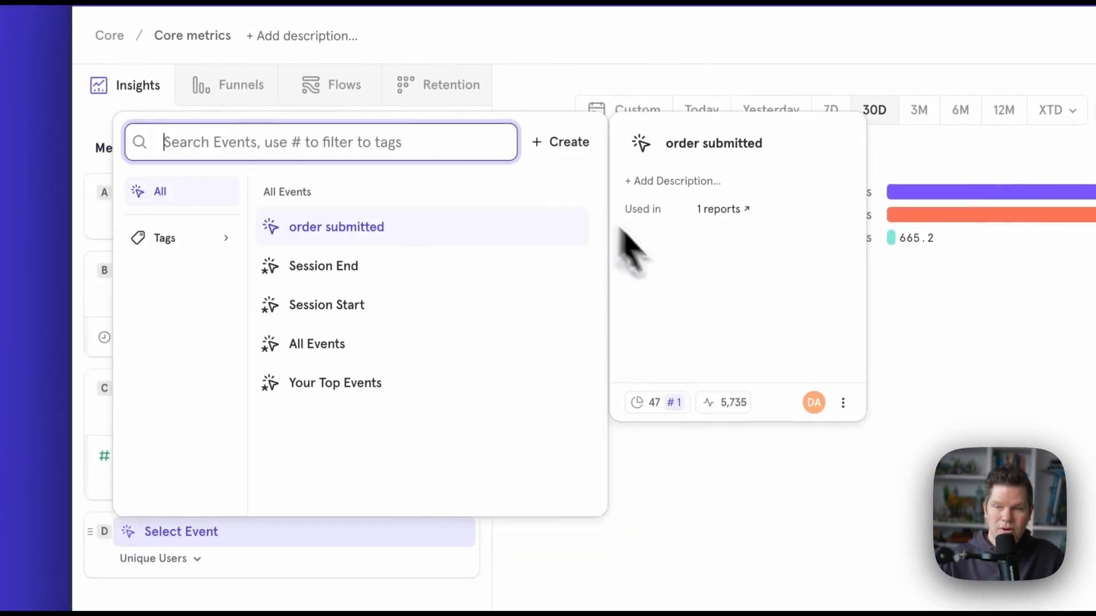
{"action": "left_click", "coordinate": [371, 227]}
{"action": "scroll", "coordinate": [489, 387], "scroll_direction": "down", "scroll_amount": 4}
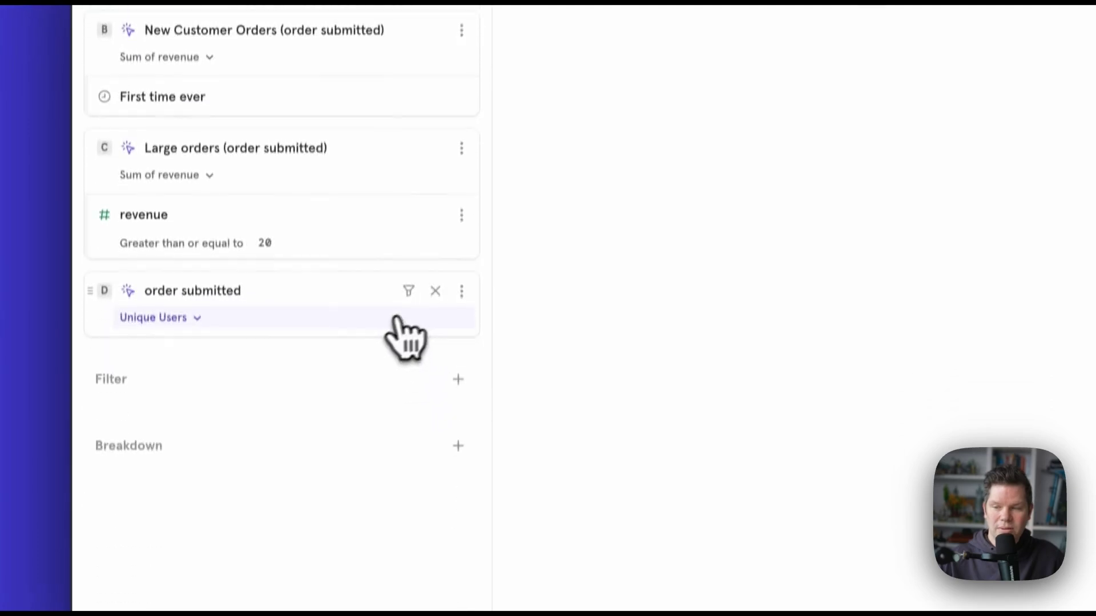
- Remove the unnamed fourth order submitted metric from the Core metrics report
{"action": "left_click", "coordinate": [462, 272]}
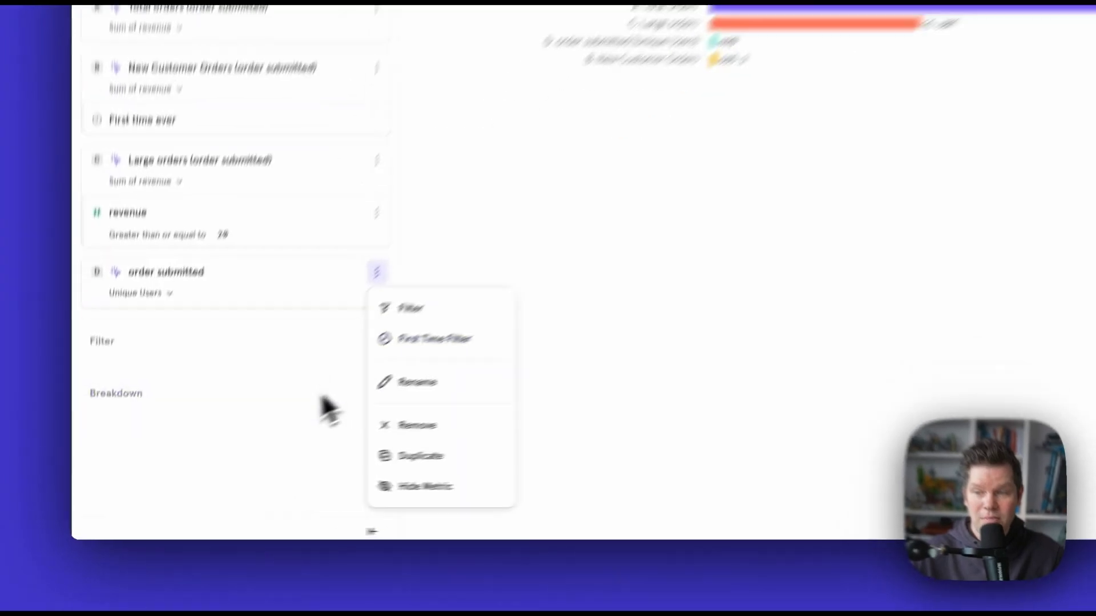
{"action": "left_click", "coordinate": [317, 469]}
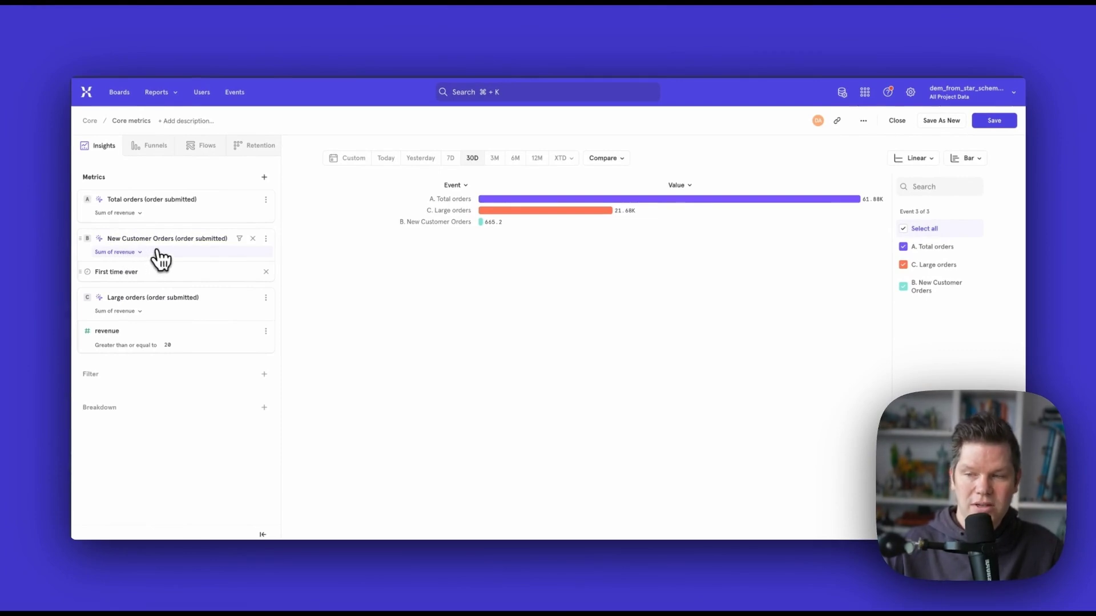
{"action": "mouse_move", "coordinate": [159, 299]}
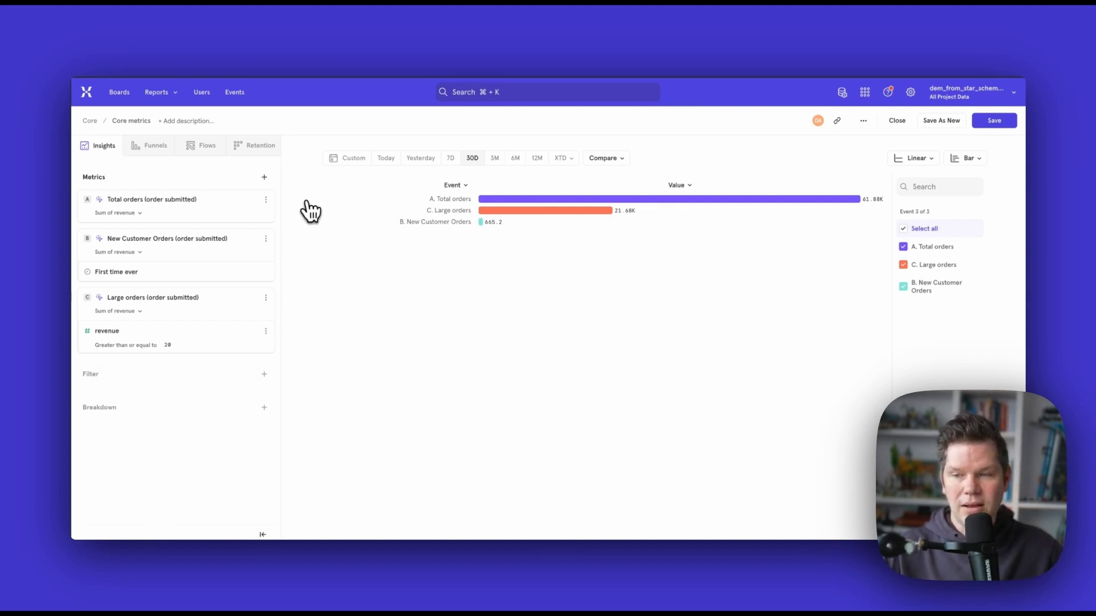
- Duplicate the New Customer Orders metric, including its first-time-ever filter
{"action": "left_click", "coordinate": [265, 239]}
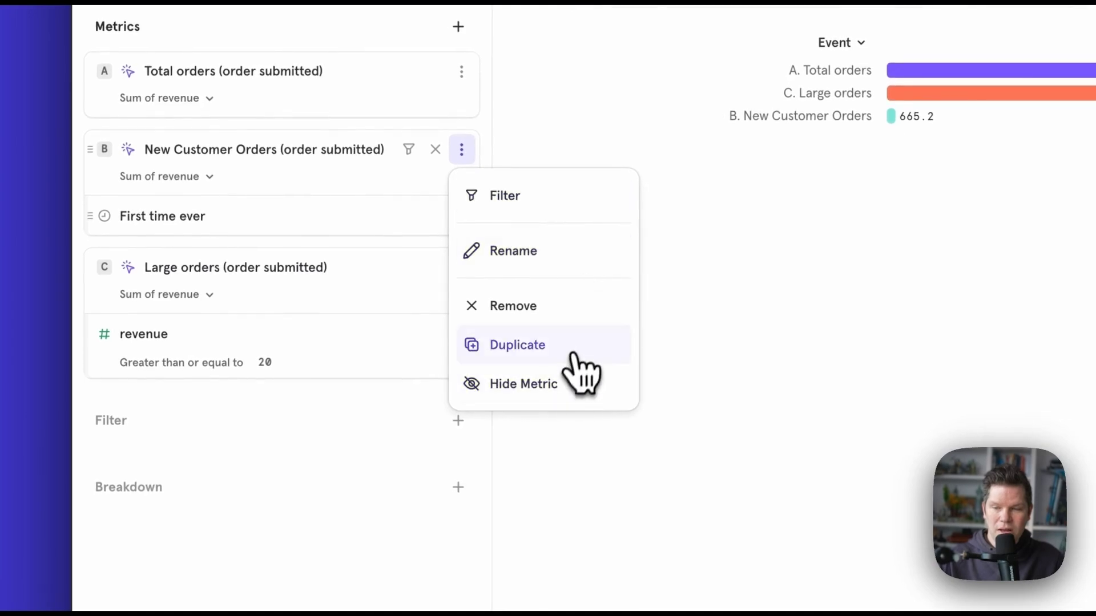
{"action": "left_click", "coordinate": [326, 349]}
{"action": "scroll", "coordinate": [308, 360], "scroll_direction": "down", "scroll_amount": 3}
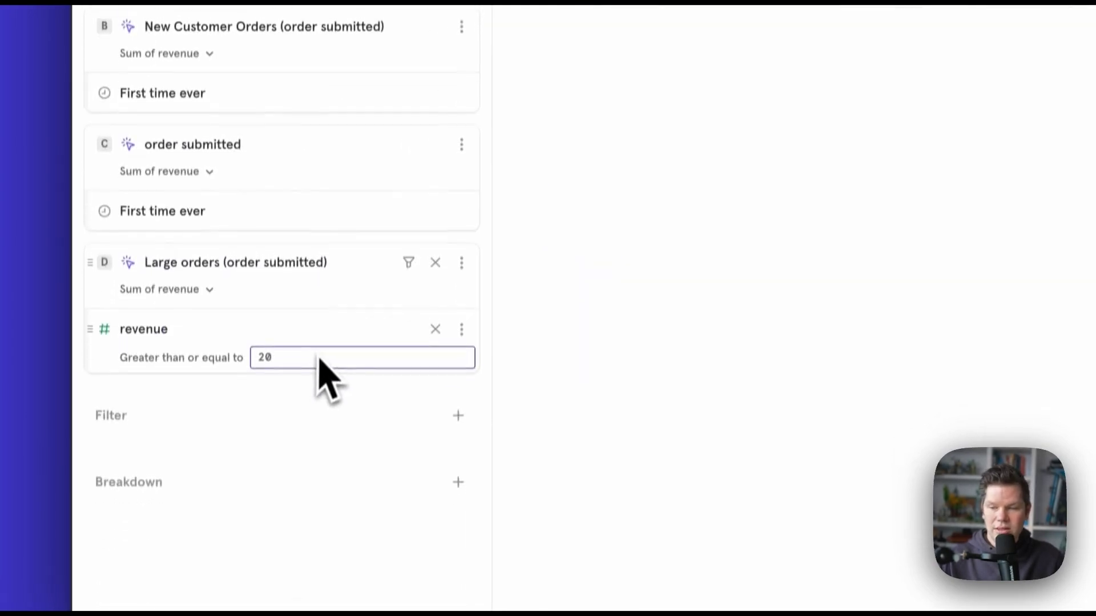
{"action": "mouse_move", "coordinate": [203, 126]}
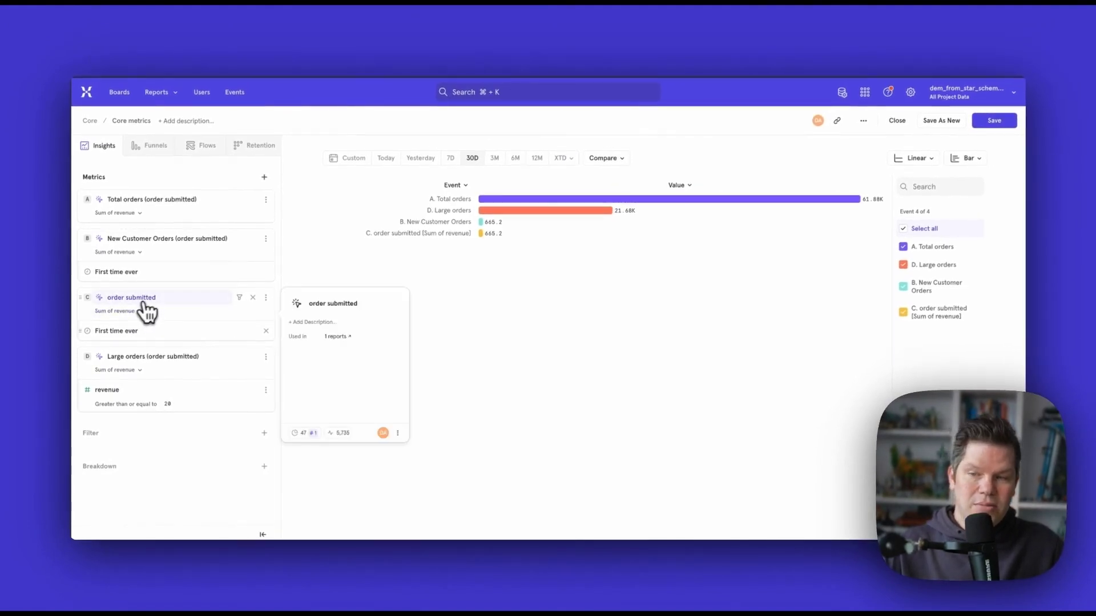
{"action": "mouse_move", "coordinate": [203, 310]}
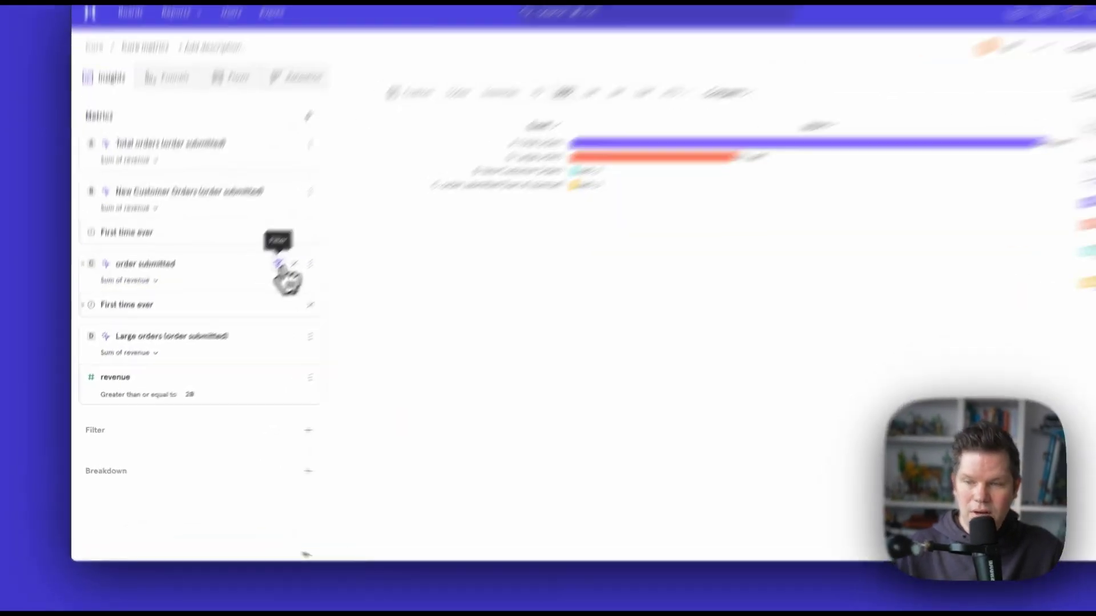
- Filter the duplicated order submitted metric to revenue greater than or equal to 20
{"action": "left_click", "coordinate": [239, 298]}
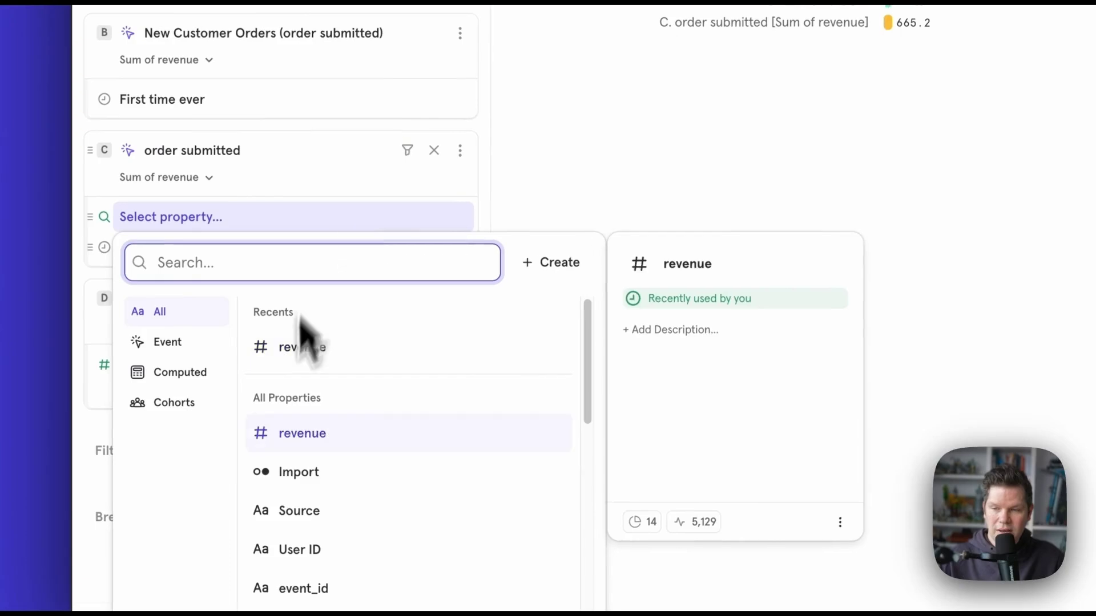
{"action": "left_click", "coordinate": [361, 351]}
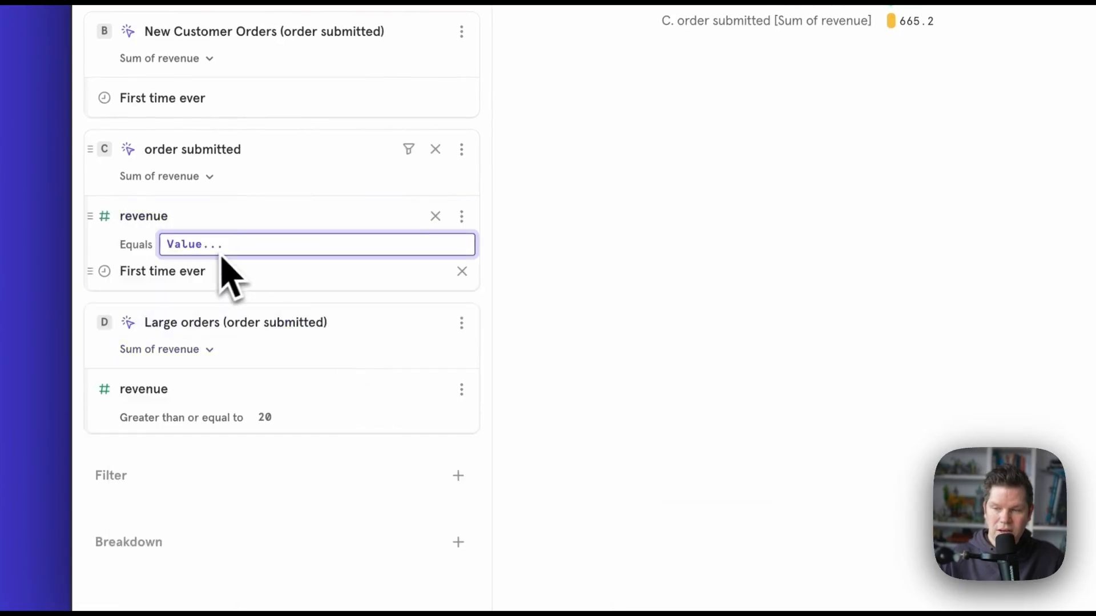
{"action": "left_click", "coordinate": [137, 244]}
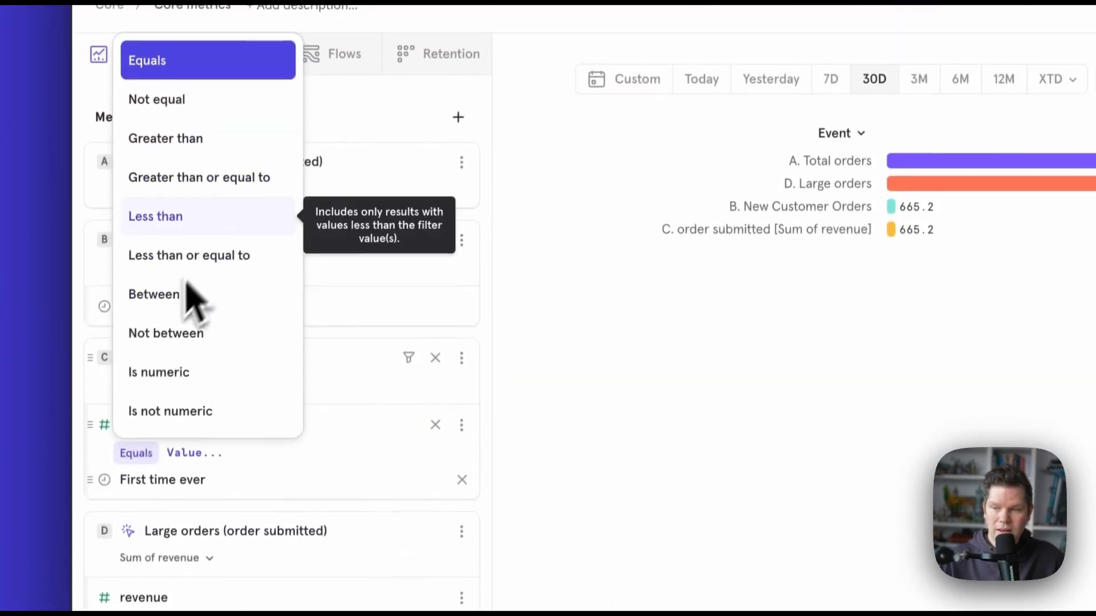
{"action": "left_click", "coordinate": [199, 176]}
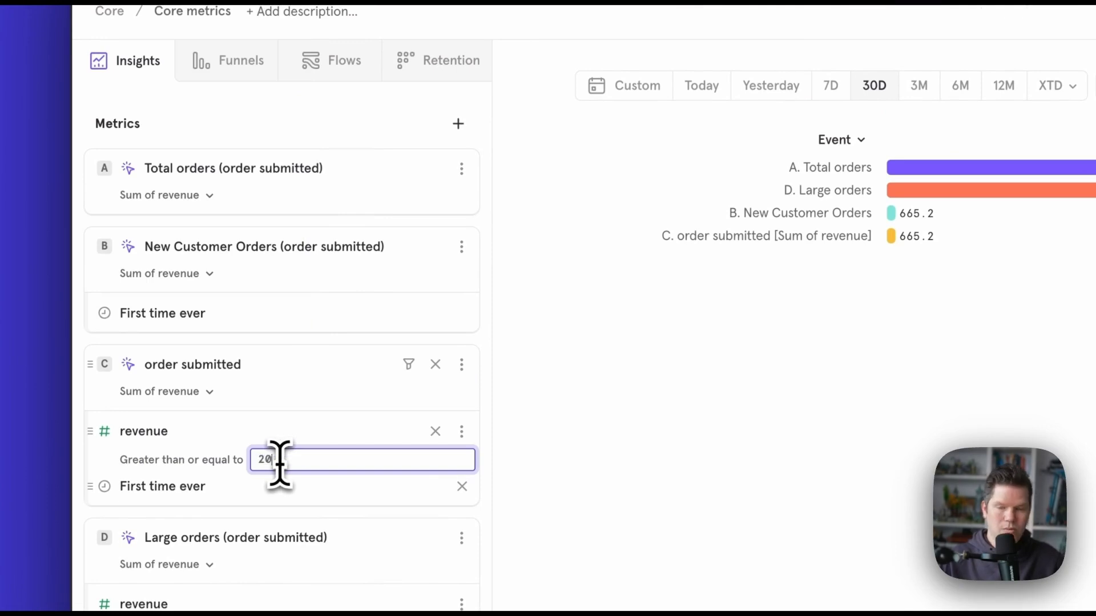
{"action": "type", "text": "20"}
{"action": "key", "text": "Return"}
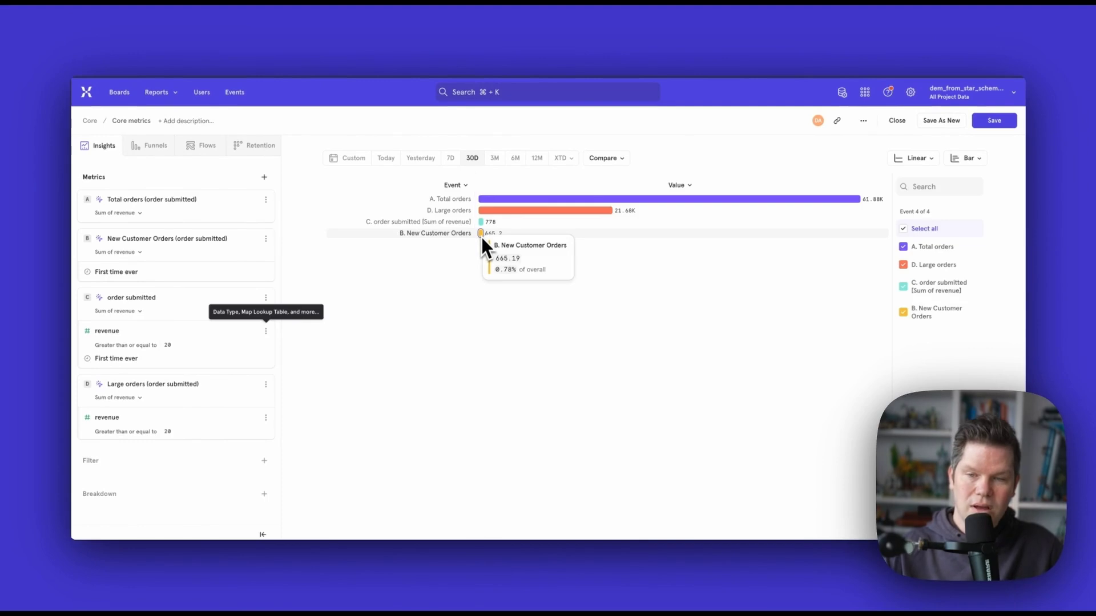
- Rename the duplicated order submitted metric as "New Customer Revenue with larger orders"
{"action": "left_click", "coordinate": [265, 298]}
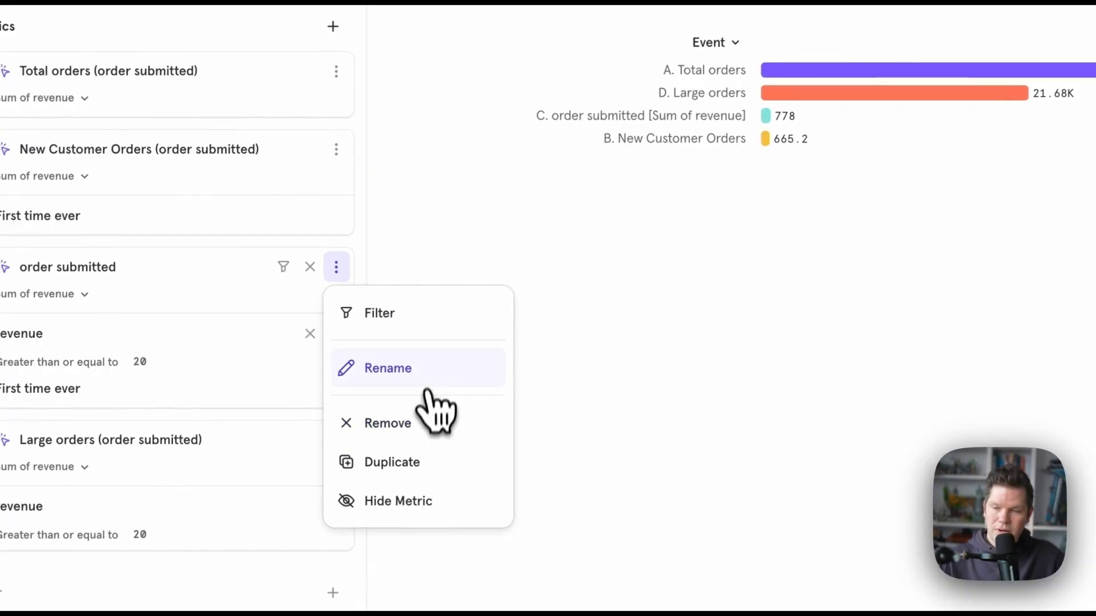
{"action": "left_click", "coordinate": [297, 348]}
{"action": "key", "text": "ctrl+a"}
{"action": "type", "text": "New Customer"}
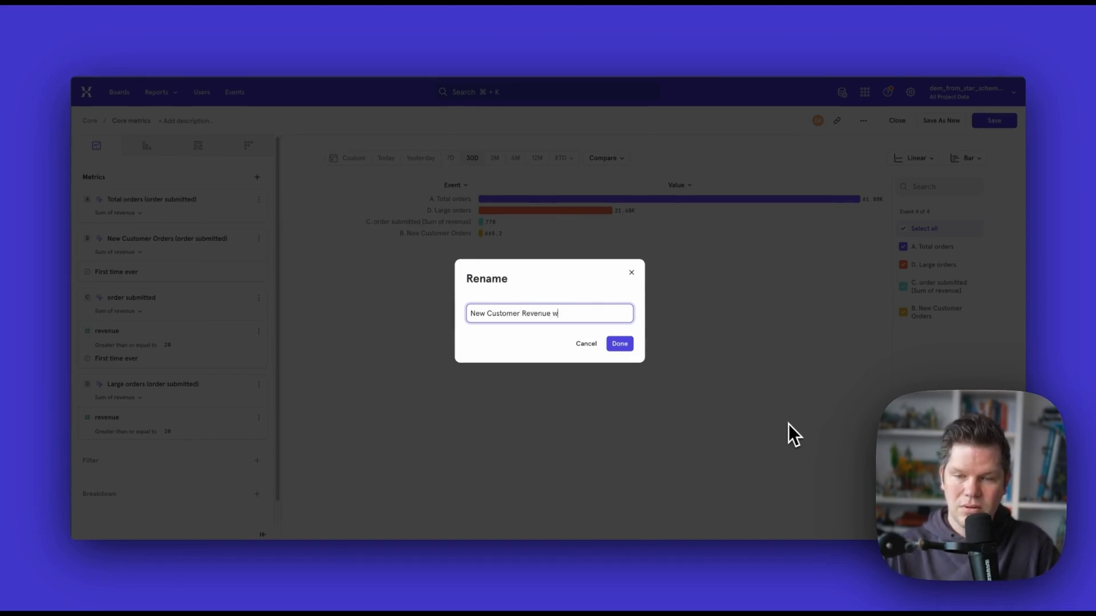
{"action": "type", "text": " Revenue with hu"}
{"action": "key", "text": "BackSpace"}
{"action": "key", "text": "BackSpace"}
{"action": "type", "text": "larger orders"}
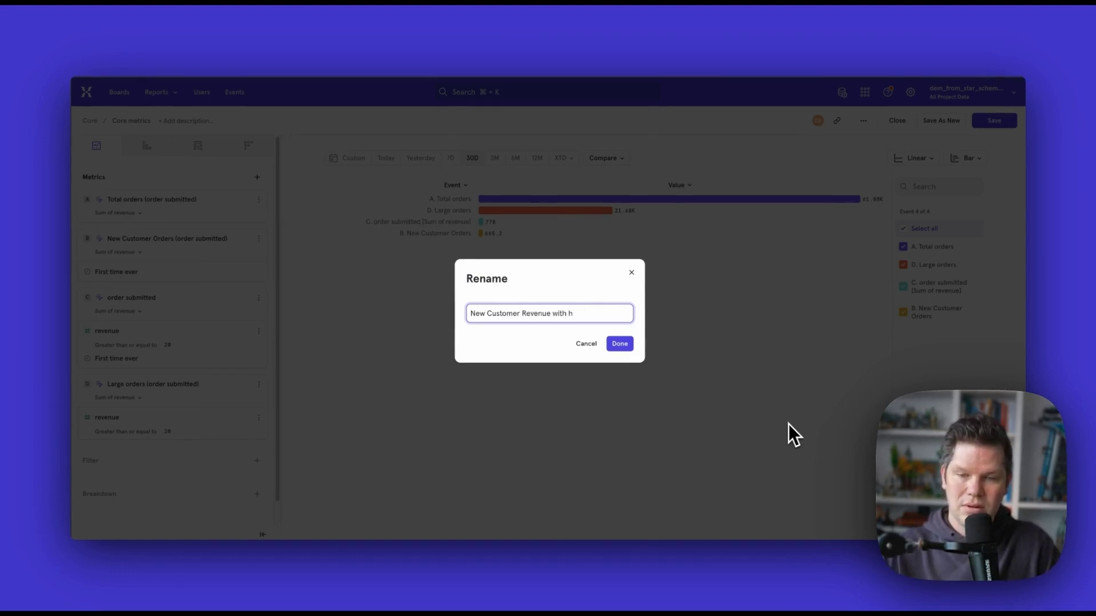
{"action": "key", "text": "Return"}
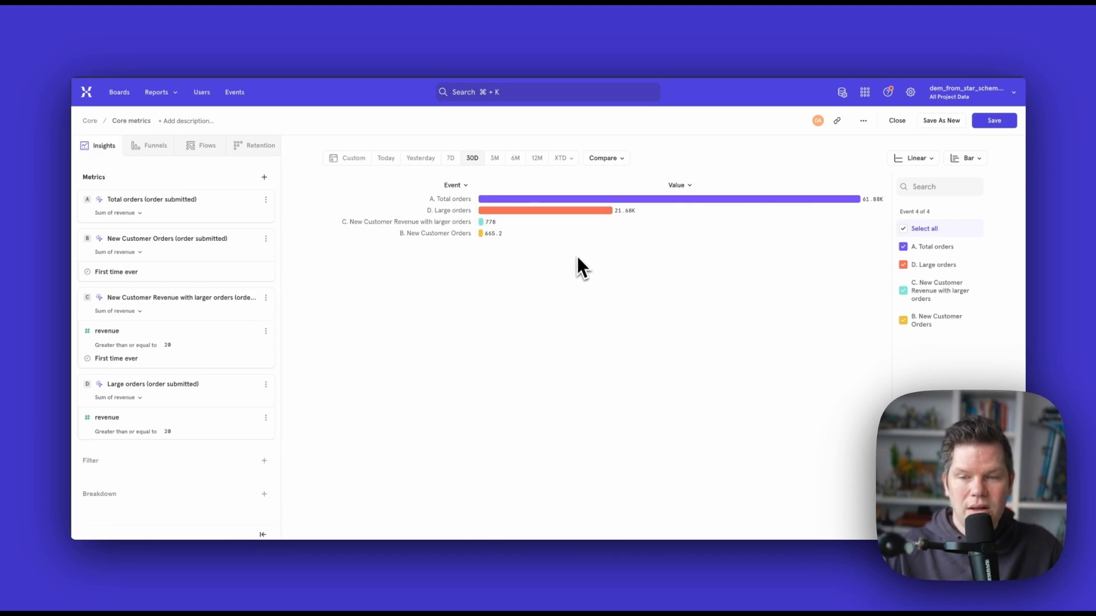
- Remove the New Customer Revenue with larger orders and Large orders metrics, keeping only Total orders and New Customer Orders
{"action": "scroll", "coordinate": [271, 341], "scroll_direction": "down", "scroll_amount": 1}
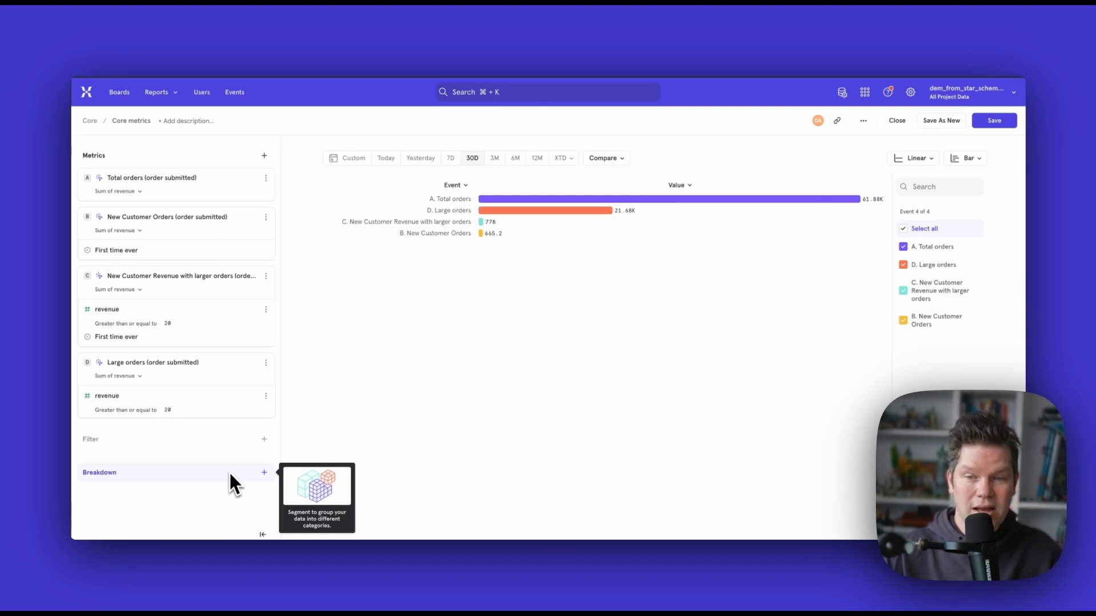
{"action": "scroll", "coordinate": [228, 304], "scroll_direction": "up", "scroll_amount": 1}
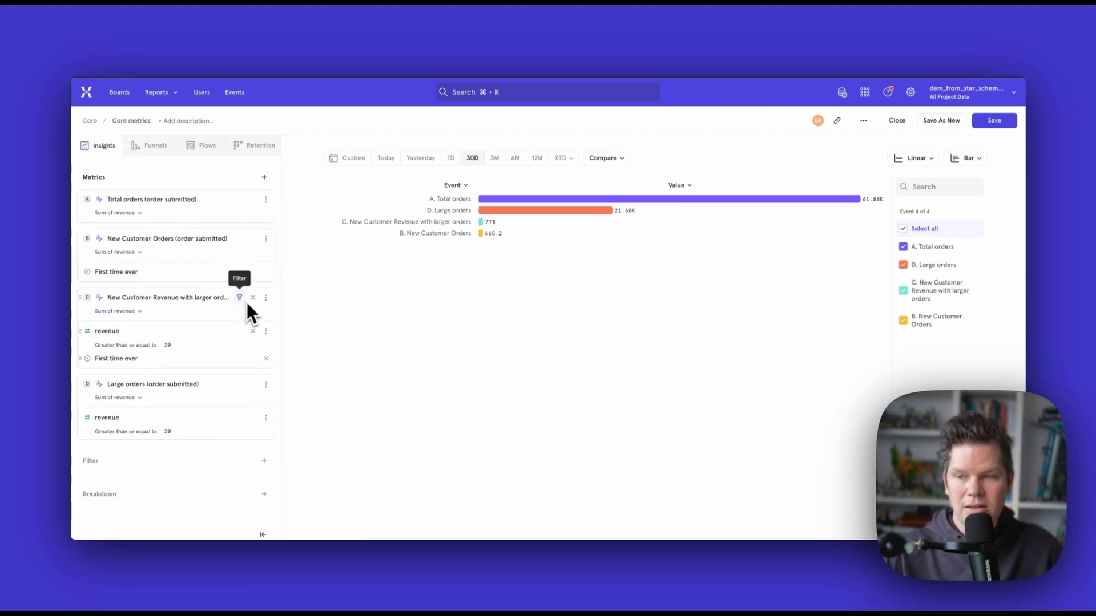
{"action": "left_click", "coordinate": [253, 298]}
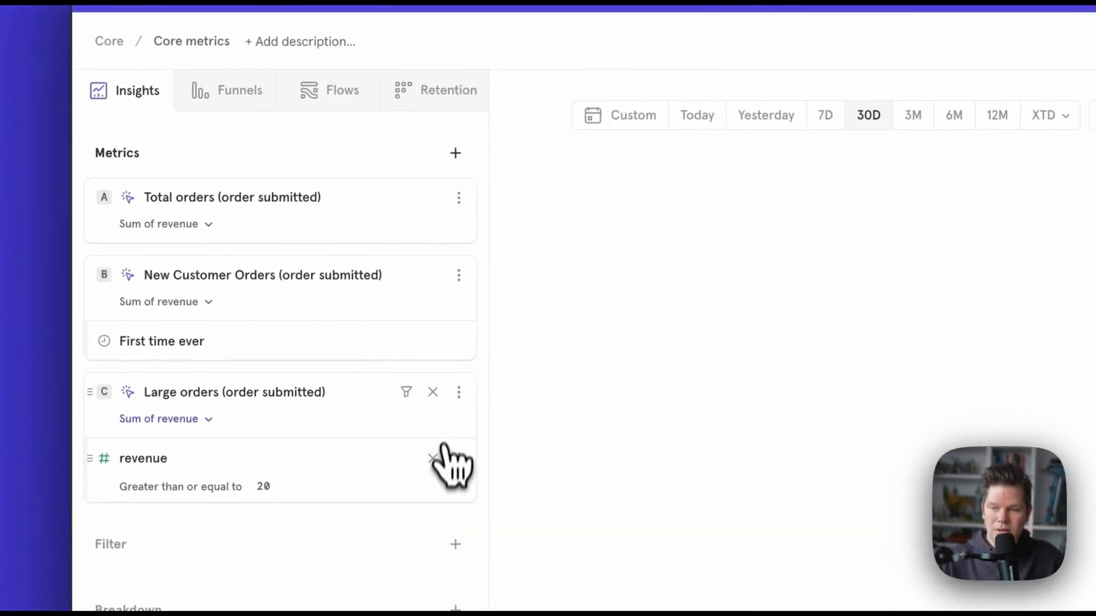
{"action": "left_click", "coordinate": [433, 391]}
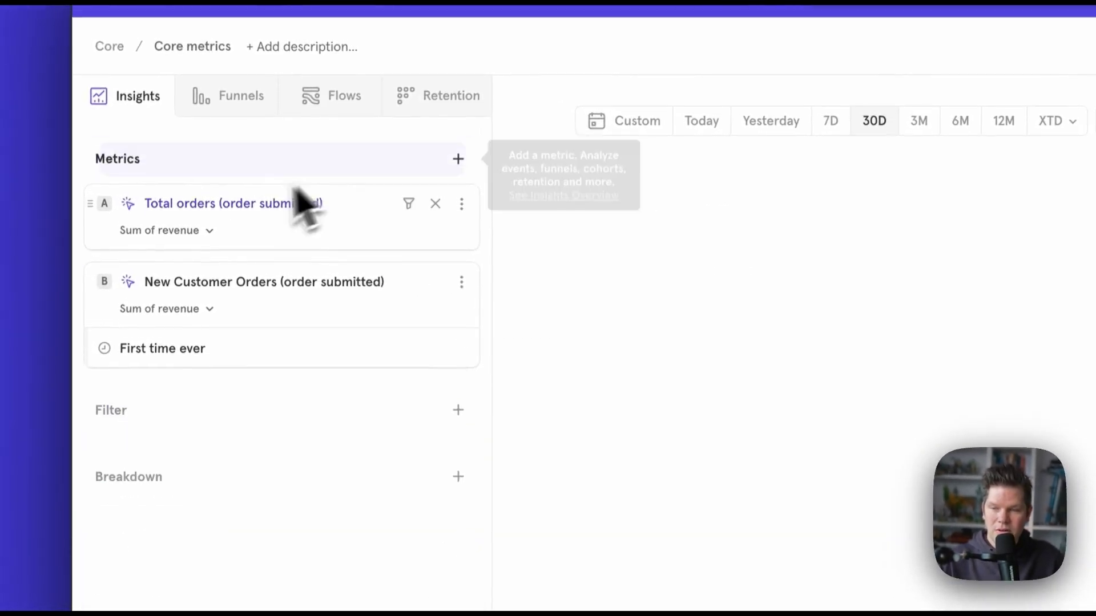
- Break down the two remaining metrics by location_name from the lookup table mapped to location_id
{"action": "left_click", "coordinate": [240, 458]}
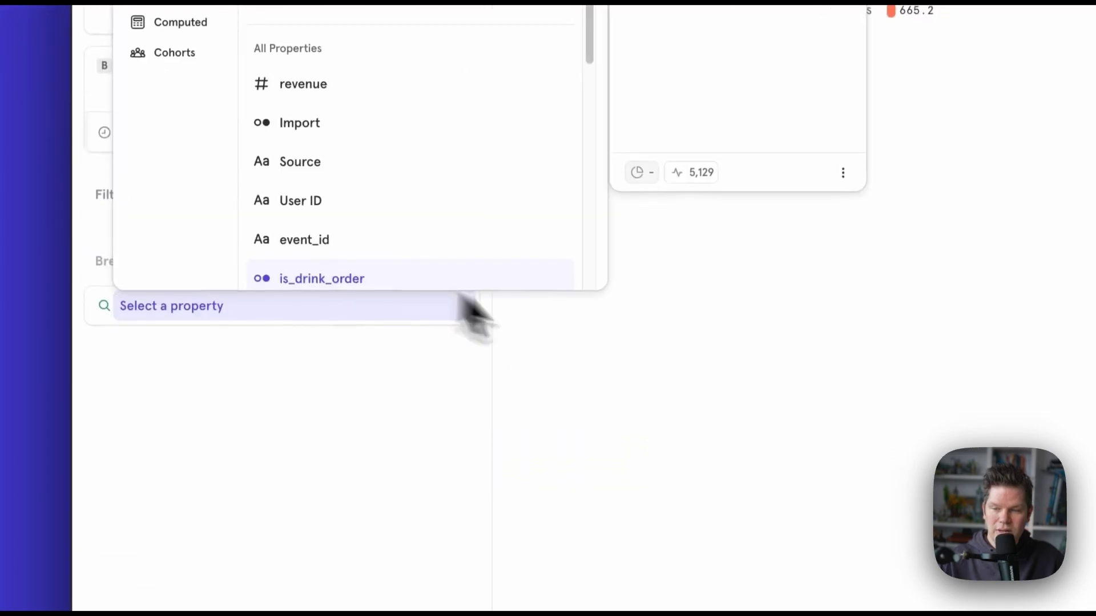
{"action": "scroll", "coordinate": [410, 274], "scroll_direction": "down", "scroll_amount": 5}
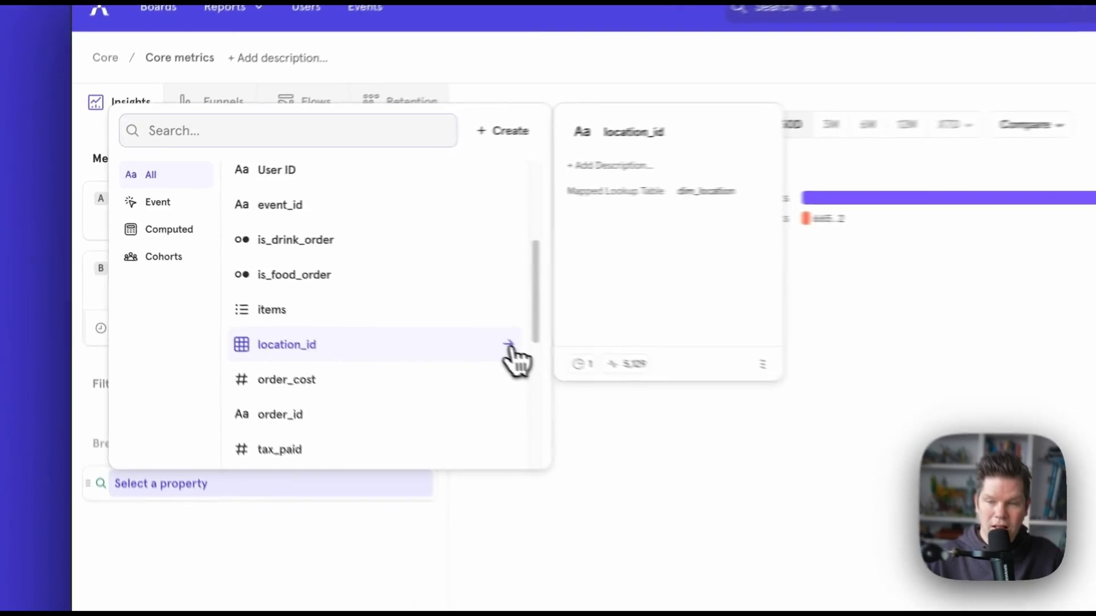
{"action": "left_click", "coordinate": [315, 281]}
{"action": "left_click", "coordinate": [144, 223]}
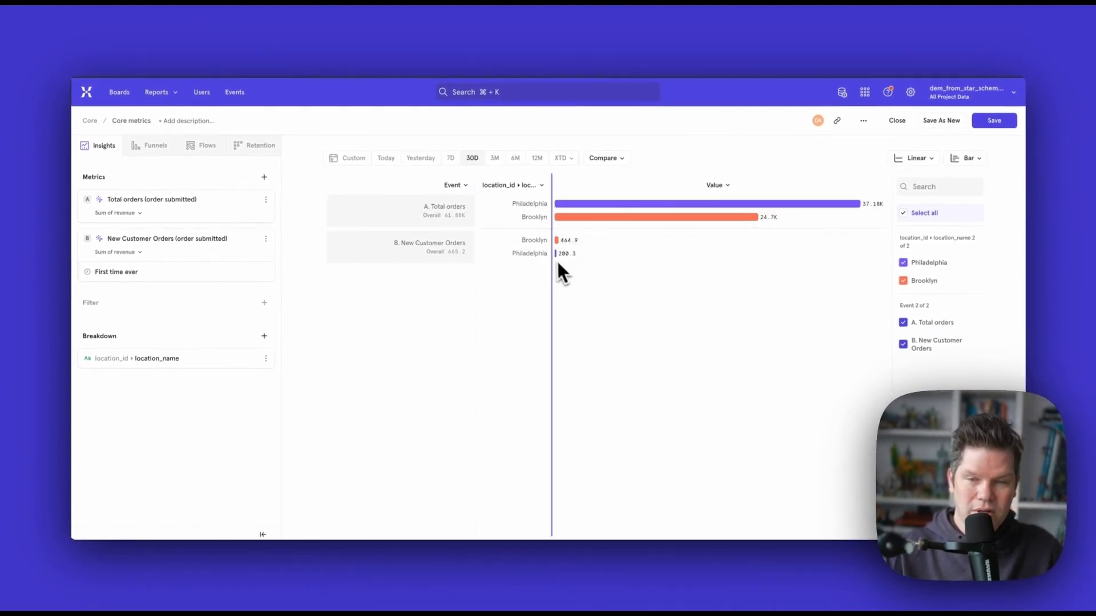
{"action": "mouse_move", "coordinate": [566, 243]}
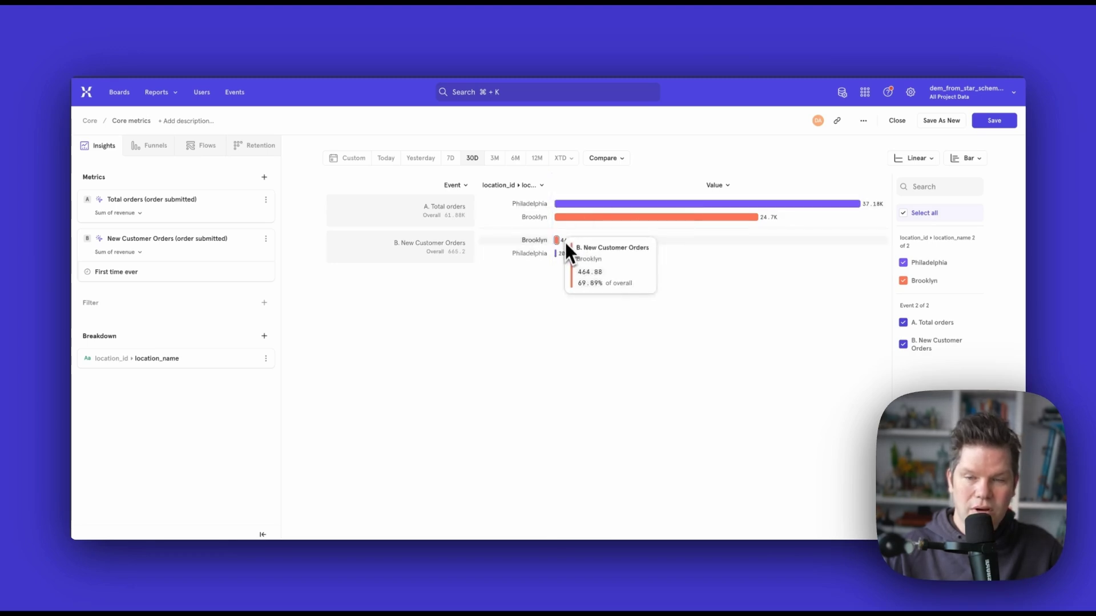
{"action": "mouse_move", "coordinate": [655, 219]}
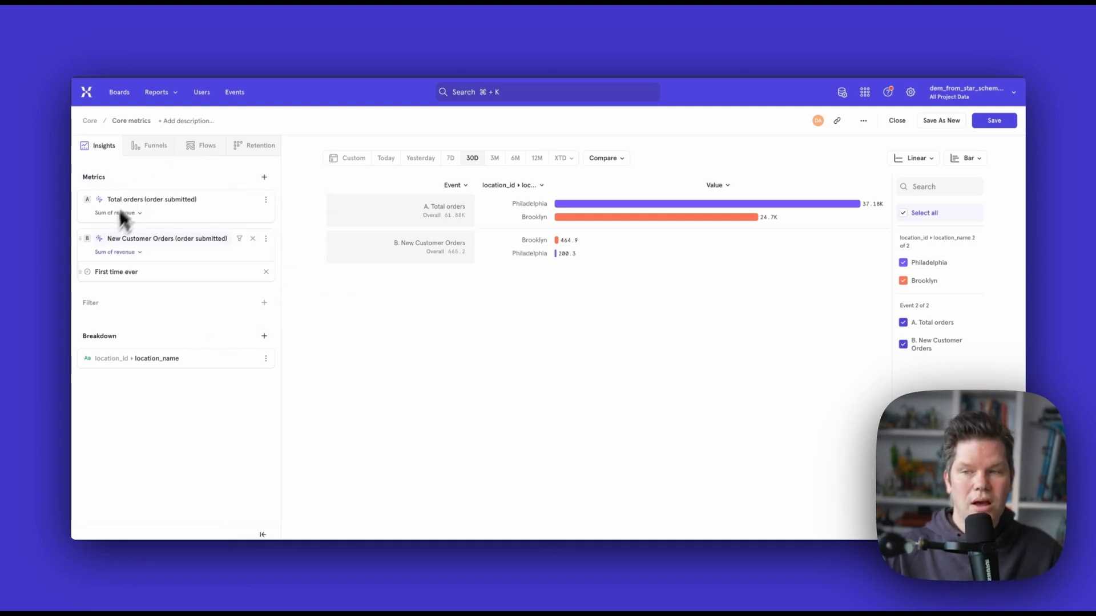
{"action": "mouse_move", "coordinate": [187, 334]}
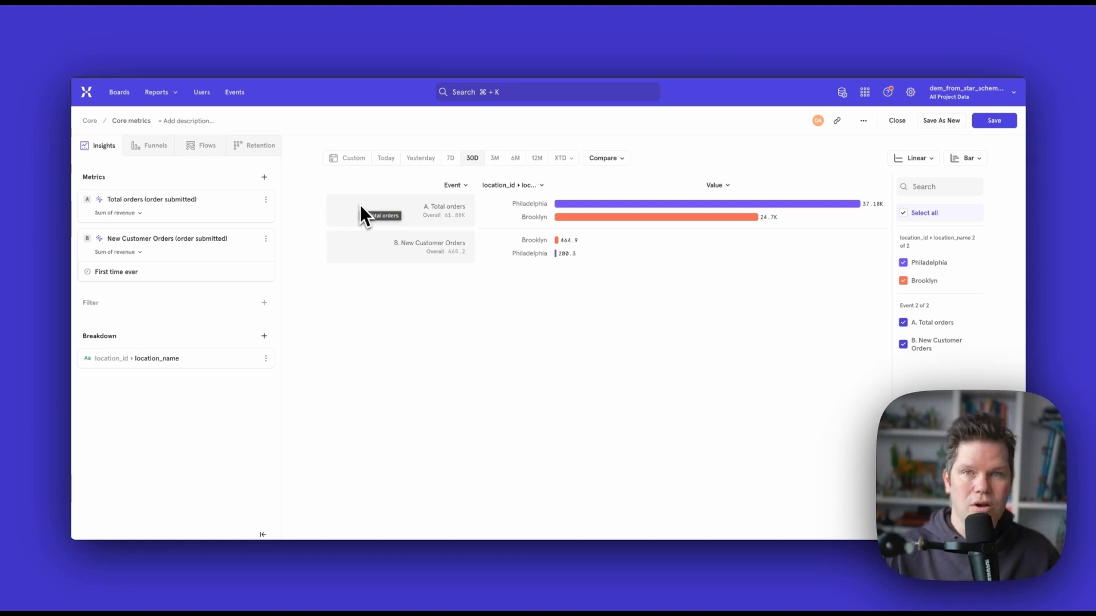
- Start a retention report with order submitted as both the first and the returning event
{"action": "left_click", "coordinate": [256, 148]}
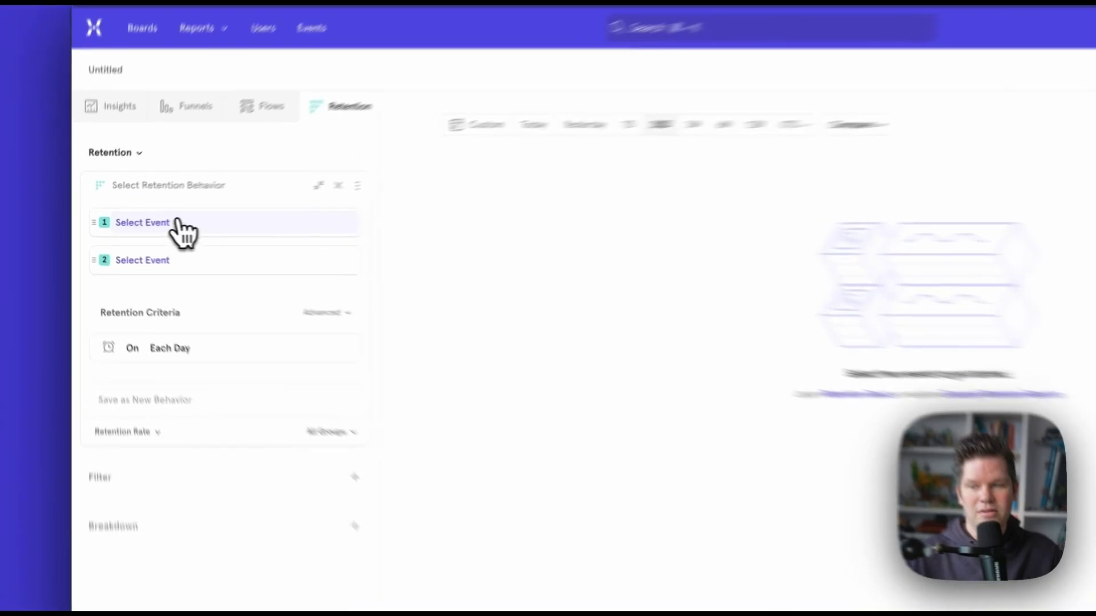
{"action": "left_click", "coordinate": [147, 225]}
{"action": "left_click", "coordinate": [223, 288]}
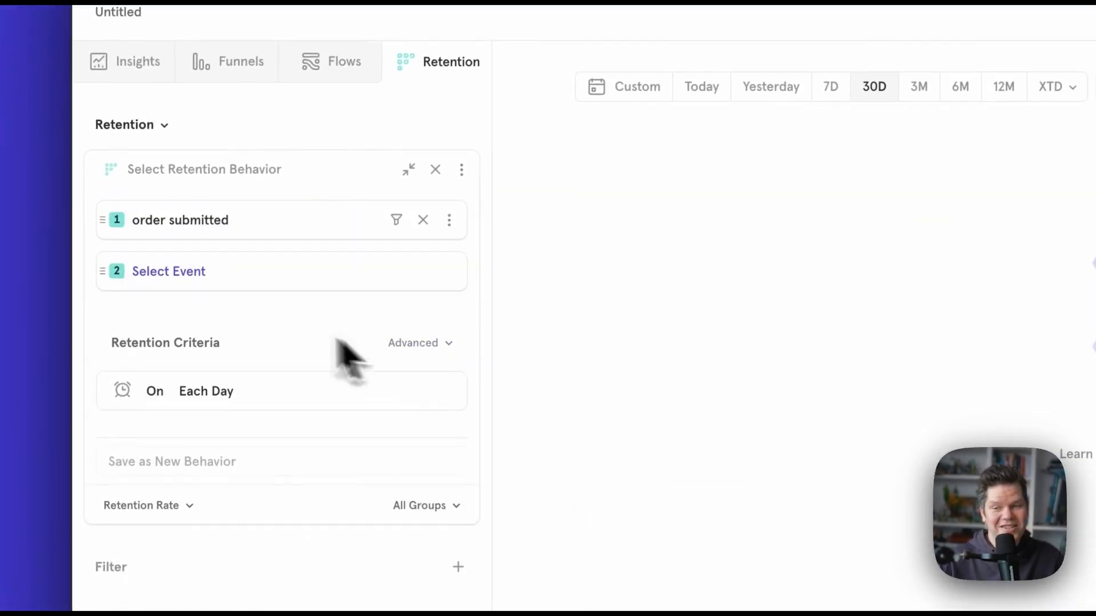
{"action": "left_click", "coordinate": [241, 285]}
{"action": "left_click", "coordinate": [365, 401]}
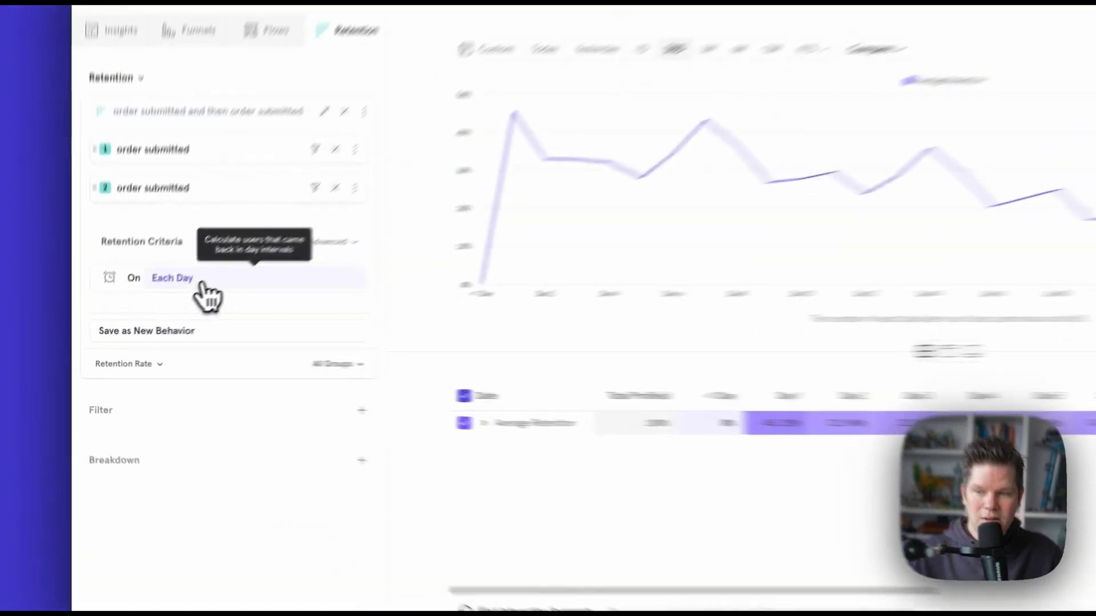
- Set the retention criteria to each month and the report's date range to the last 6 months
{"action": "left_click", "coordinate": [158, 312]}
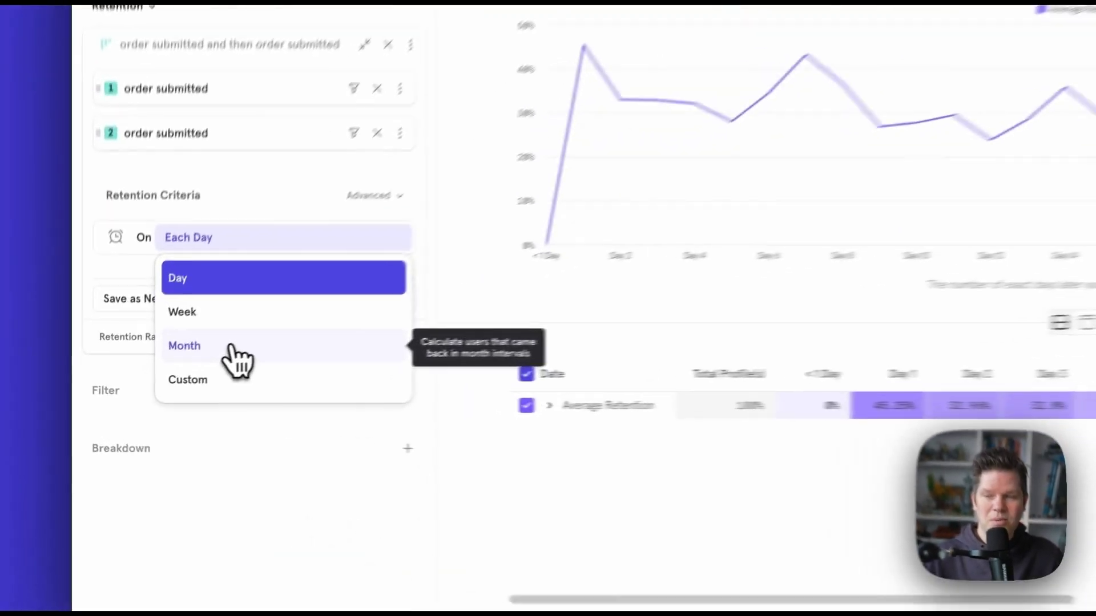
{"action": "left_click", "coordinate": [231, 347]}
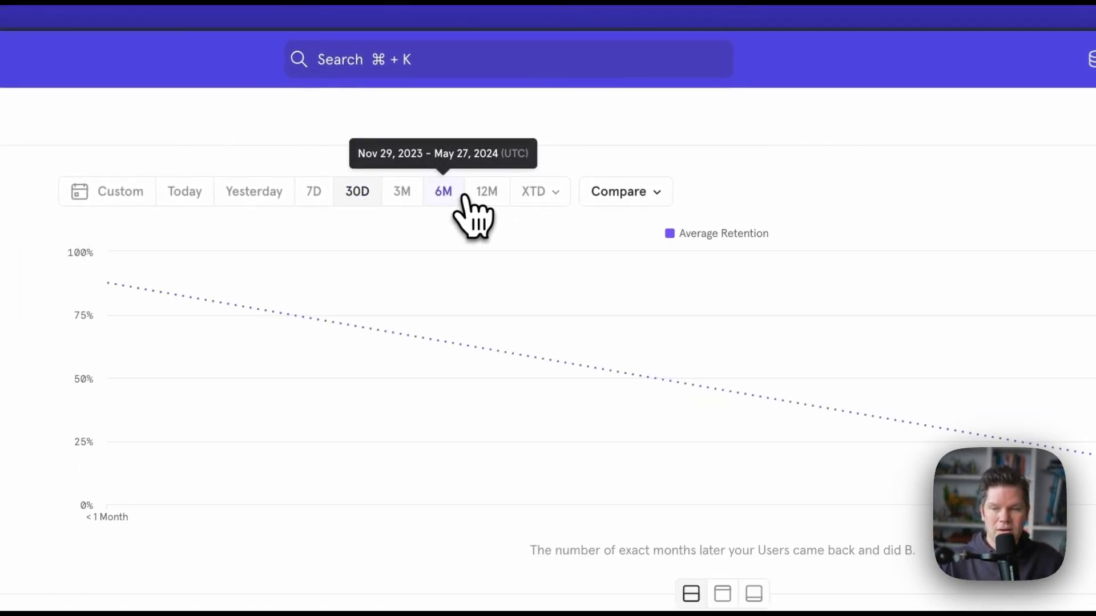
{"action": "left_click", "coordinate": [449, 197]}
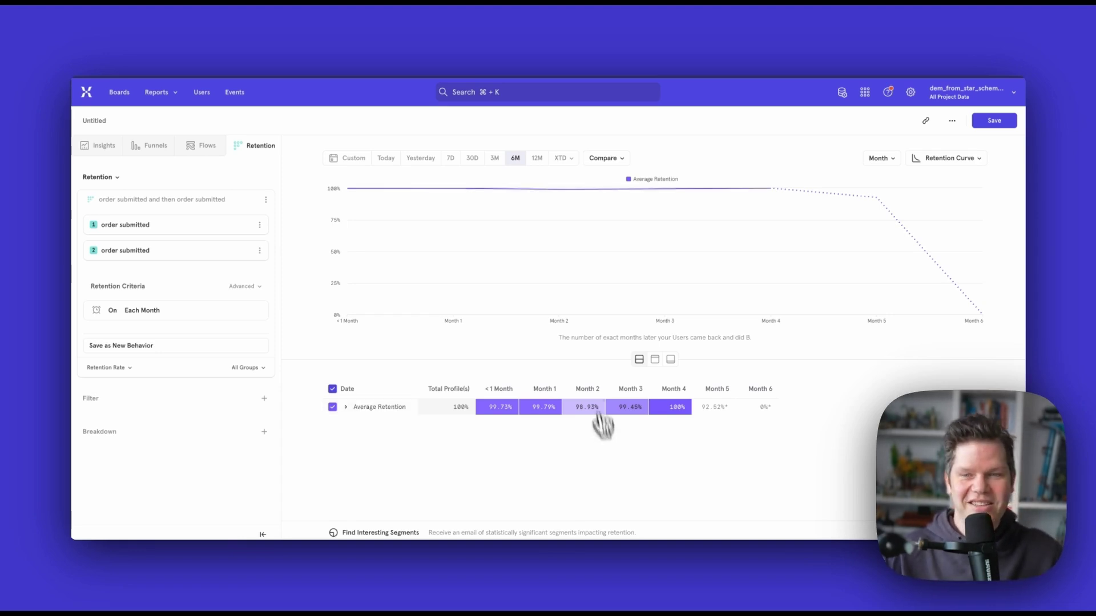
{"action": "mouse_move", "coordinate": [736, 200]}
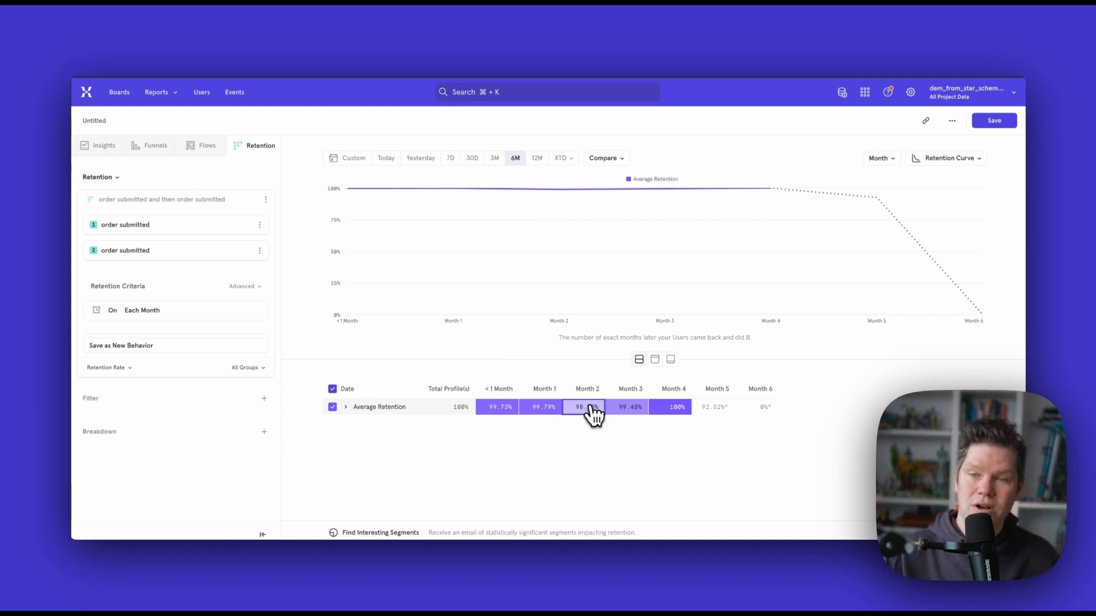
{"action": "mouse_move", "coordinate": [349, 192]}
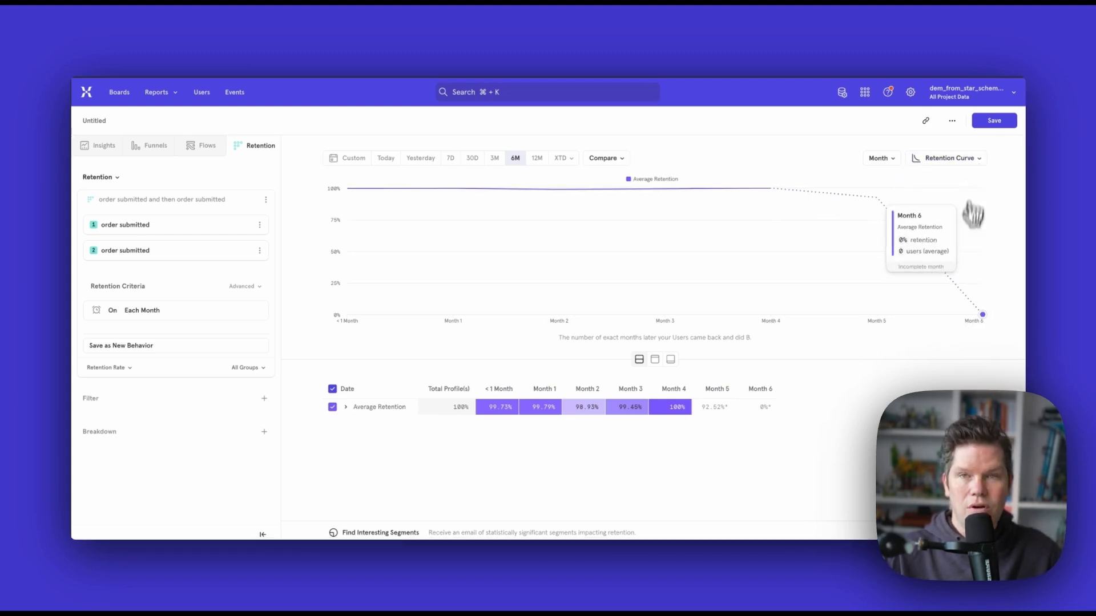
{"action": "mouse_move", "coordinate": [959, 302]}
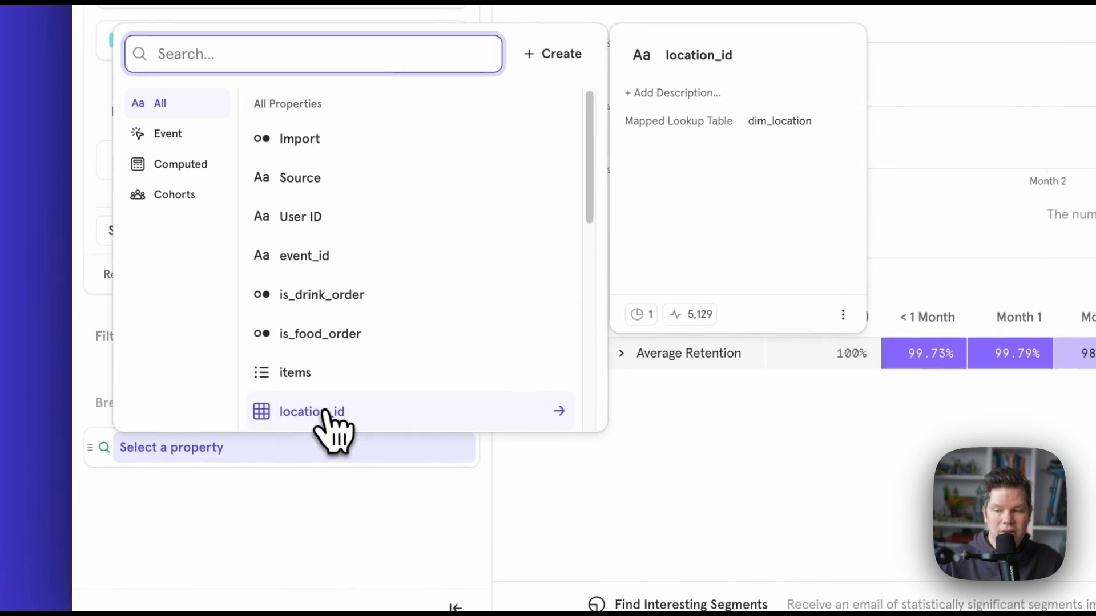
- Break down the retention report by location_name from the lookup table mapped to location_id
{"action": "scroll", "coordinate": [451, 217], "scroll_direction": "down", "scroll_amount": 6}
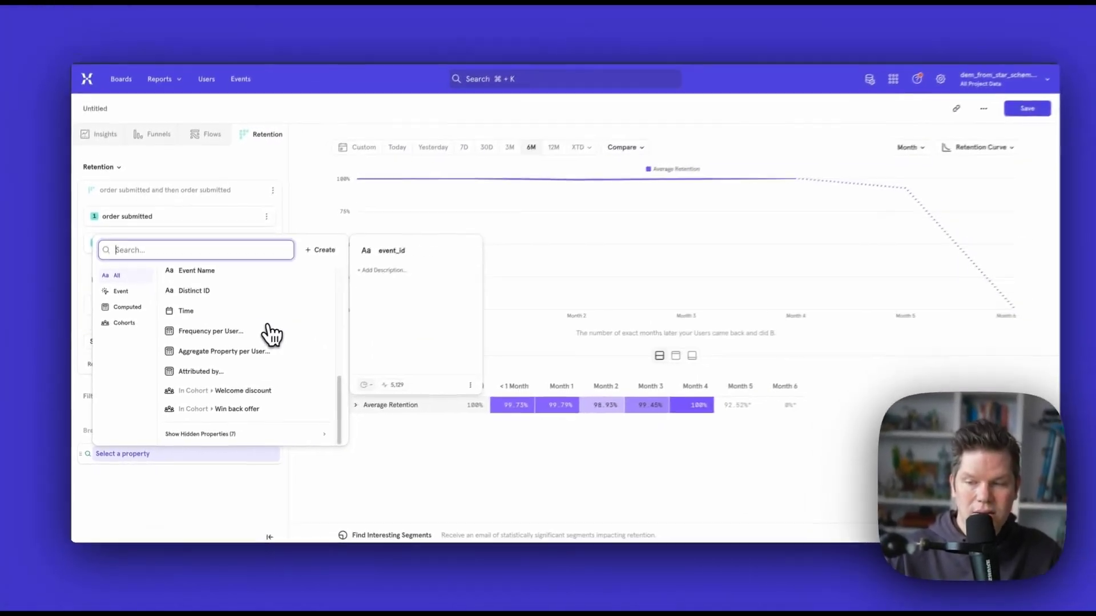
{"action": "scroll", "coordinate": [333, 294], "scroll_direction": "up", "scroll_amount": 10}
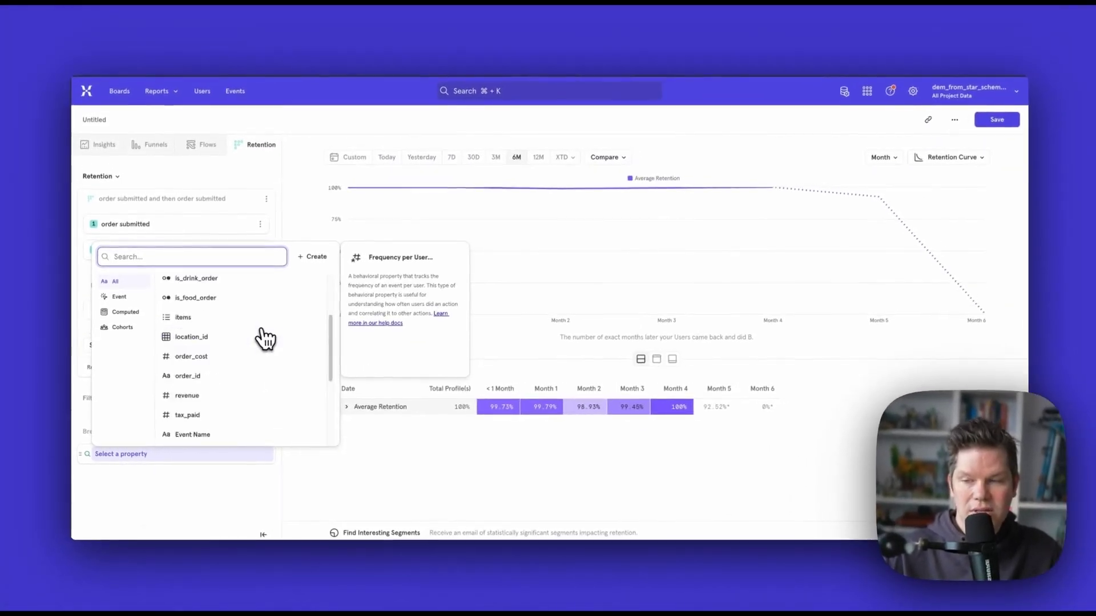
{"action": "scroll", "coordinate": [265, 339], "scroll_direction": "down", "scroll_amount": 5}
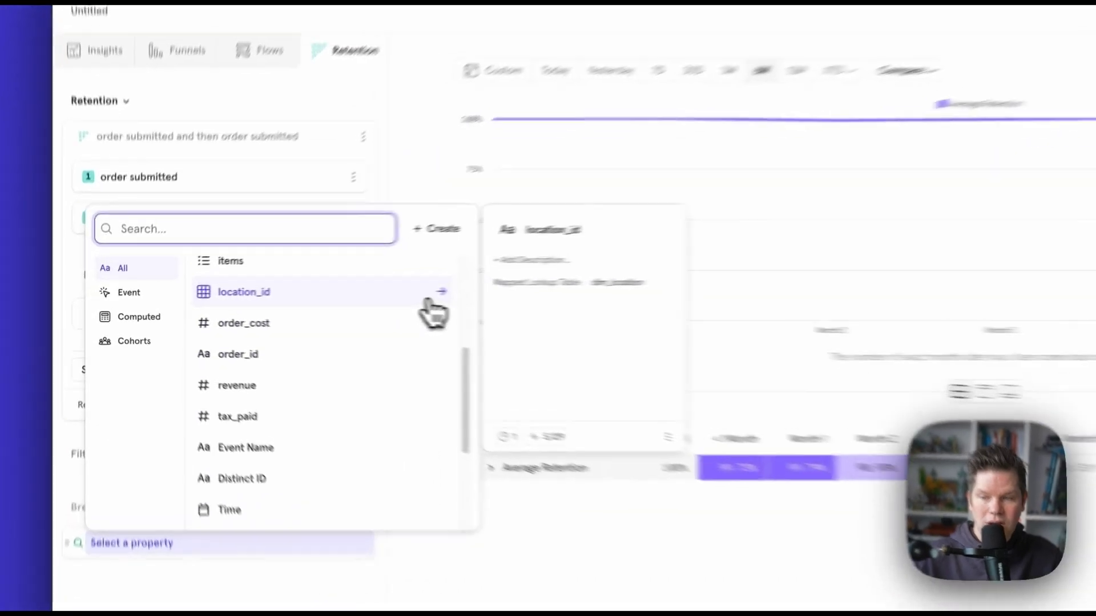
{"action": "left_click", "coordinate": [436, 294]}
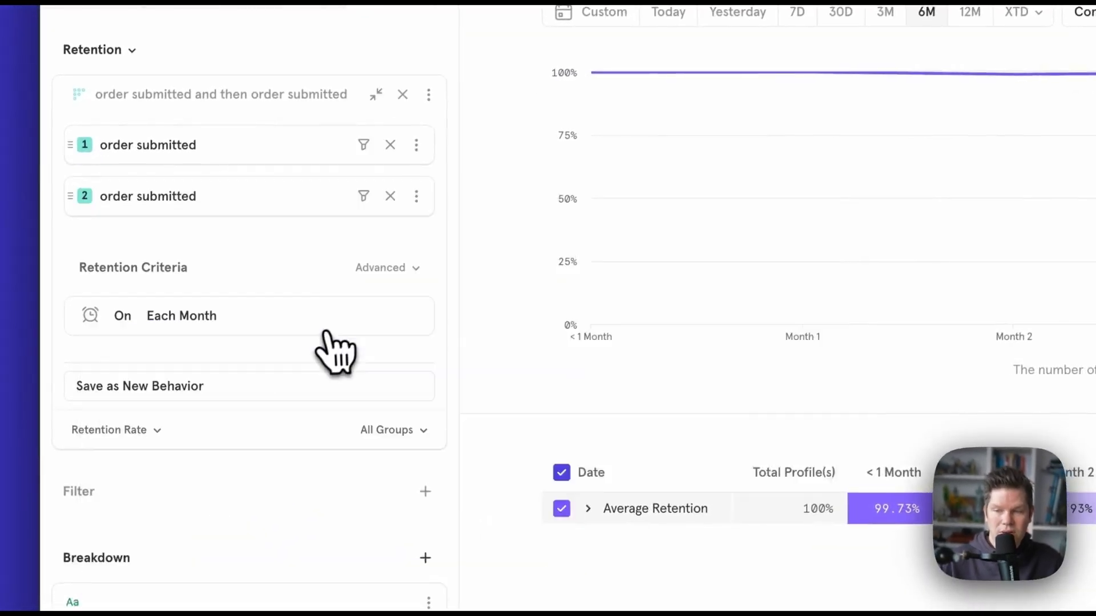
{"action": "left_click", "coordinate": [329, 331]}
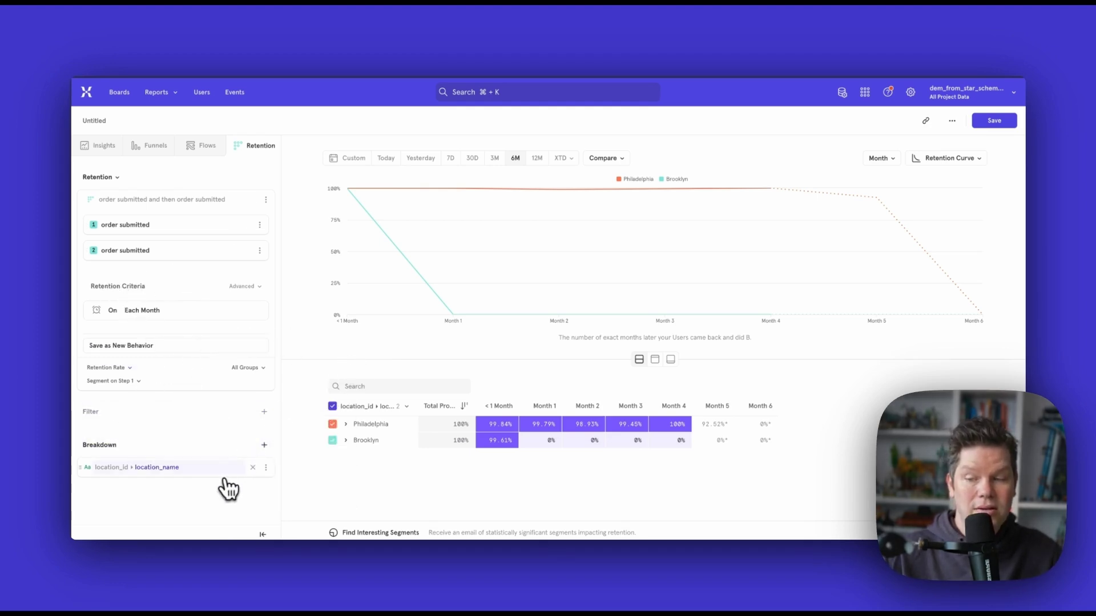
- Inspect the location_name breakdown and the retention curve values for Philadelphia at Month 3 and Brooklyn at < 1 Month
{"action": "mouse_move", "coordinate": [224, 478]}
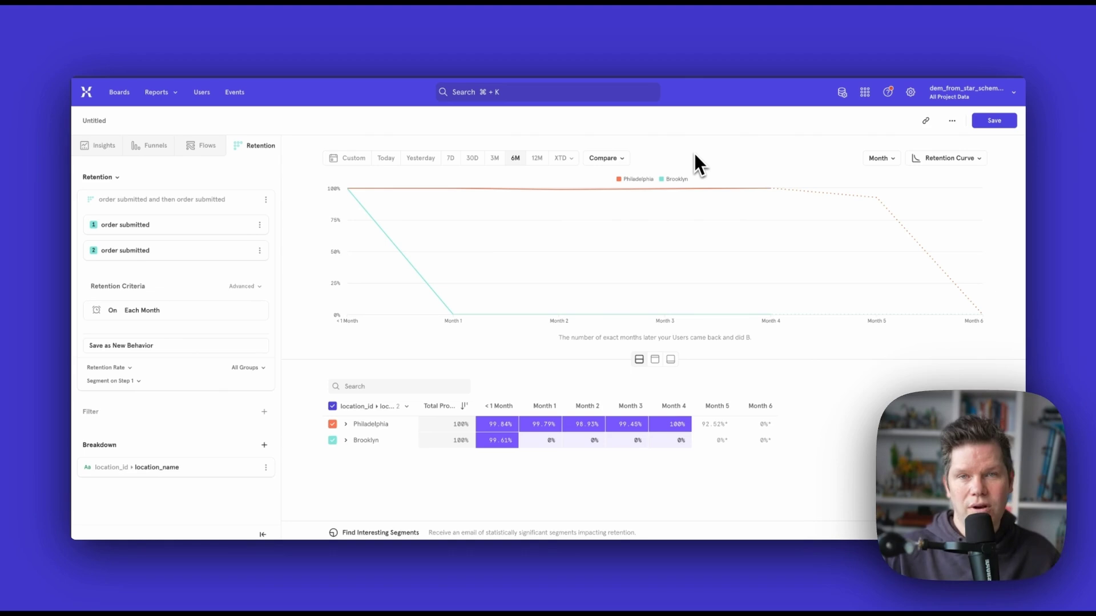
{"action": "mouse_move", "coordinate": [673, 211]}
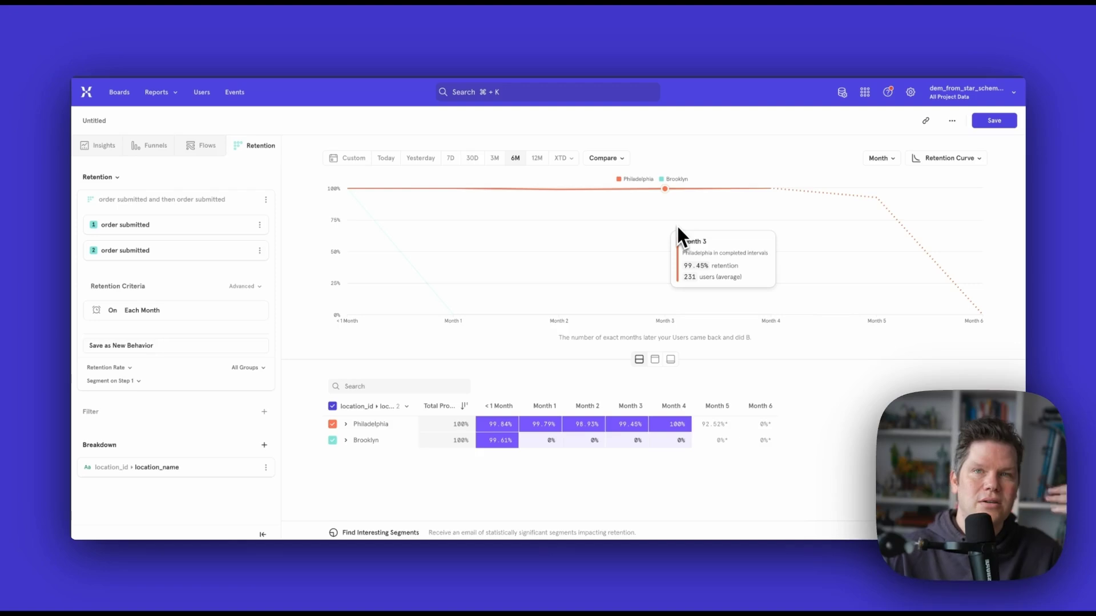
{"action": "mouse_move", "coordinate": [341, 199]}
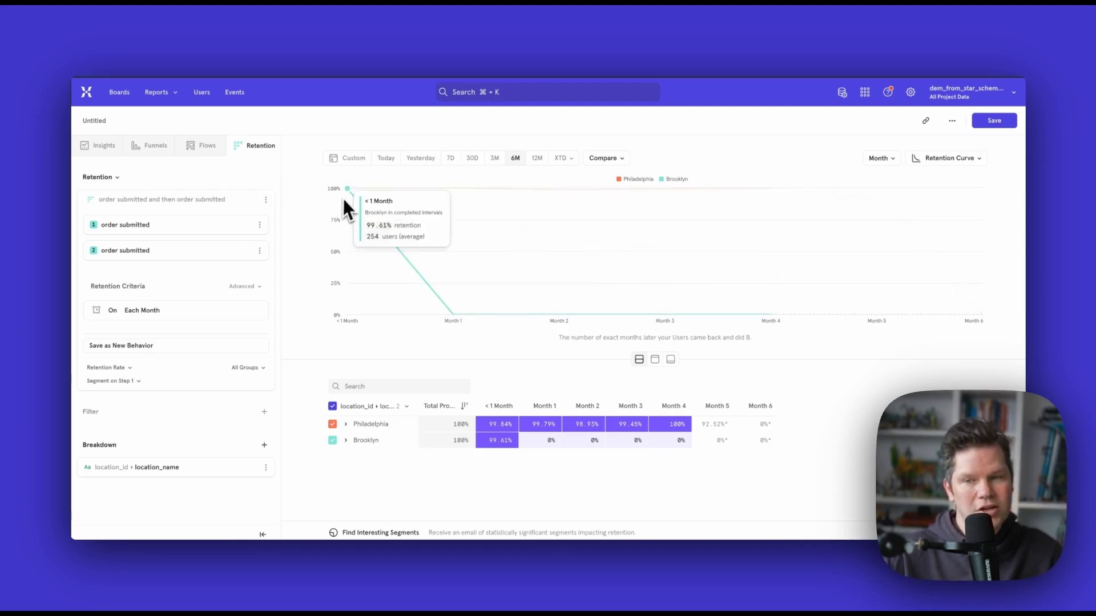
{"action": "mouse_move", "coordinate": [631, 269]}
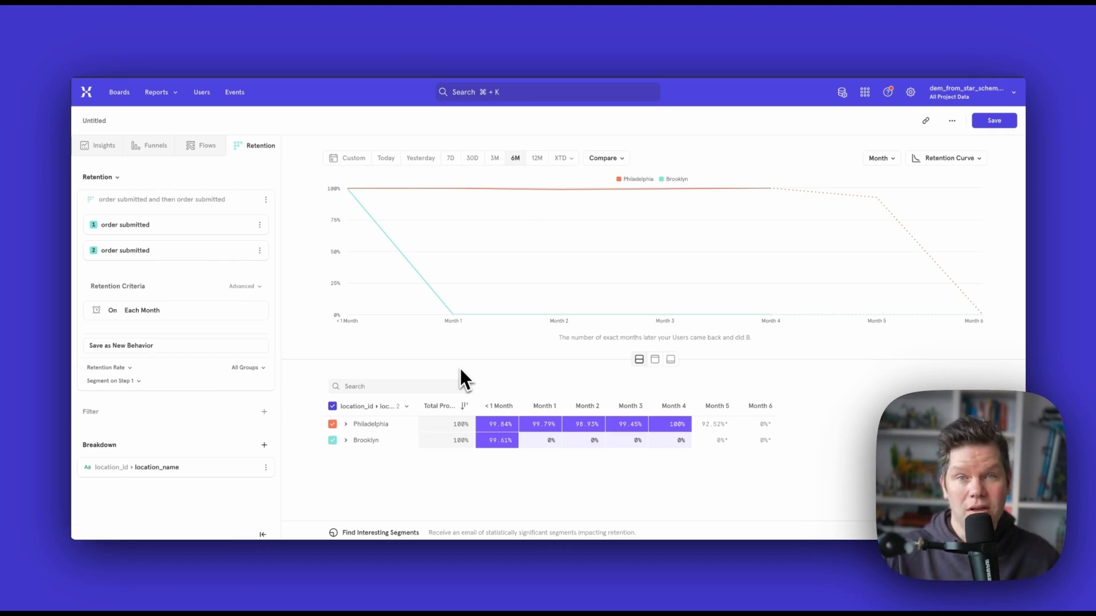
- Open the saved cohorts list and review the definitions of the Welcome discount and Win back offer cohorts
{"action": "left_click", "coordinate": [842, 92]}
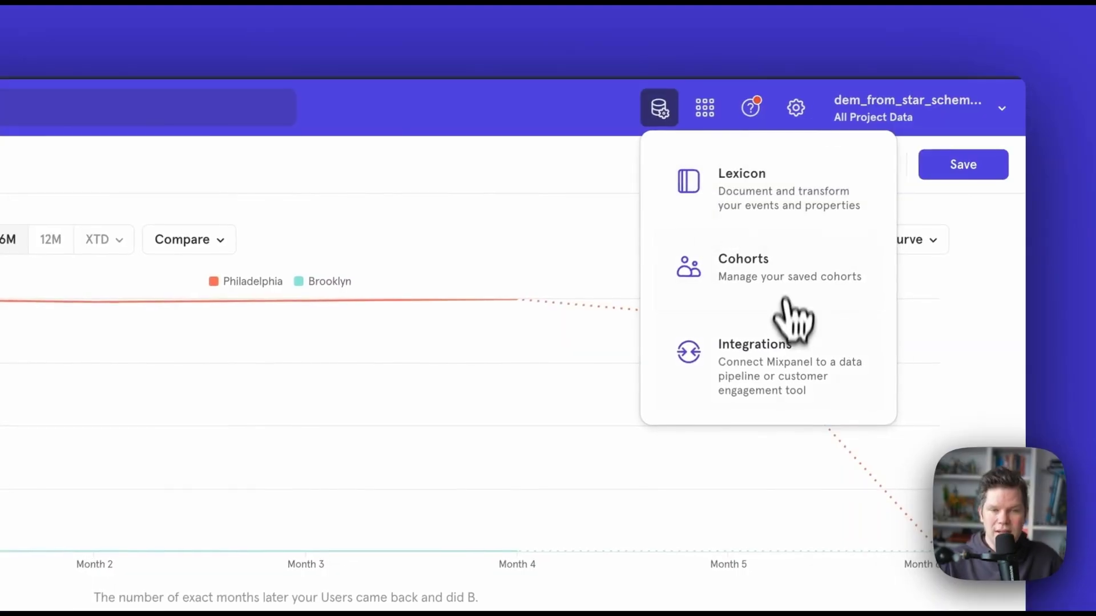
{"action": "left_click", "coordinate": [786, 303]}
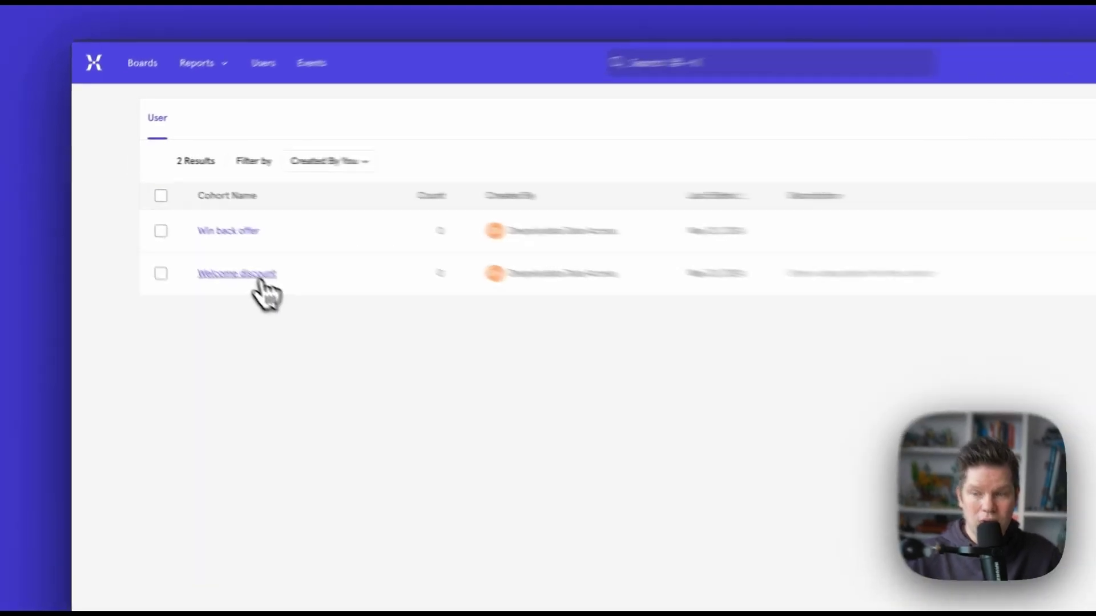
{"action": "left_click", "coordinate": [196, 236]}
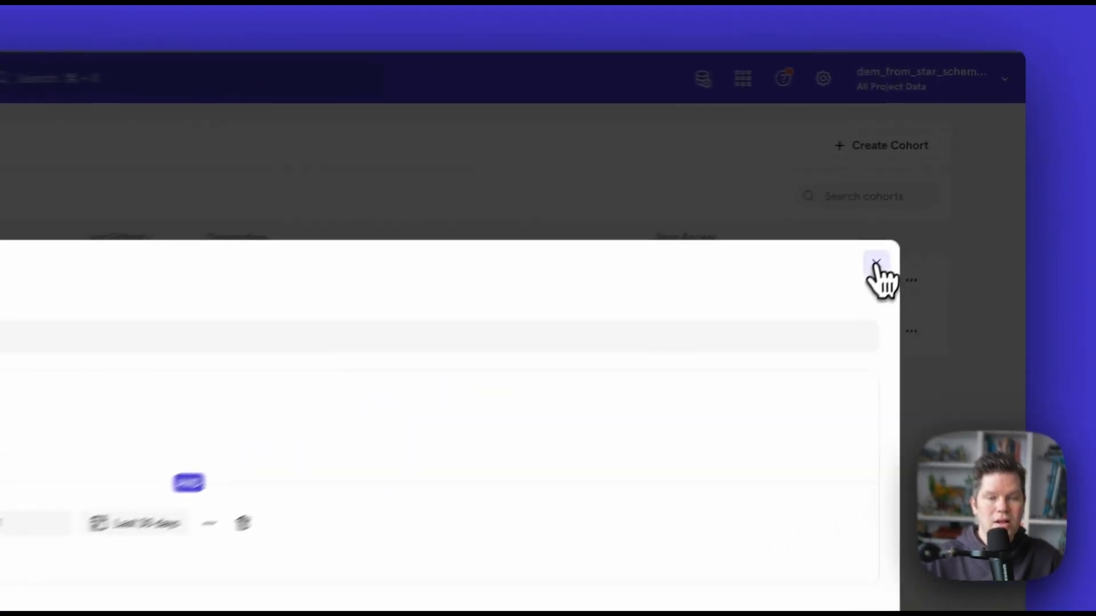
{"action": "left_click", "coordinate": [941, 204]}
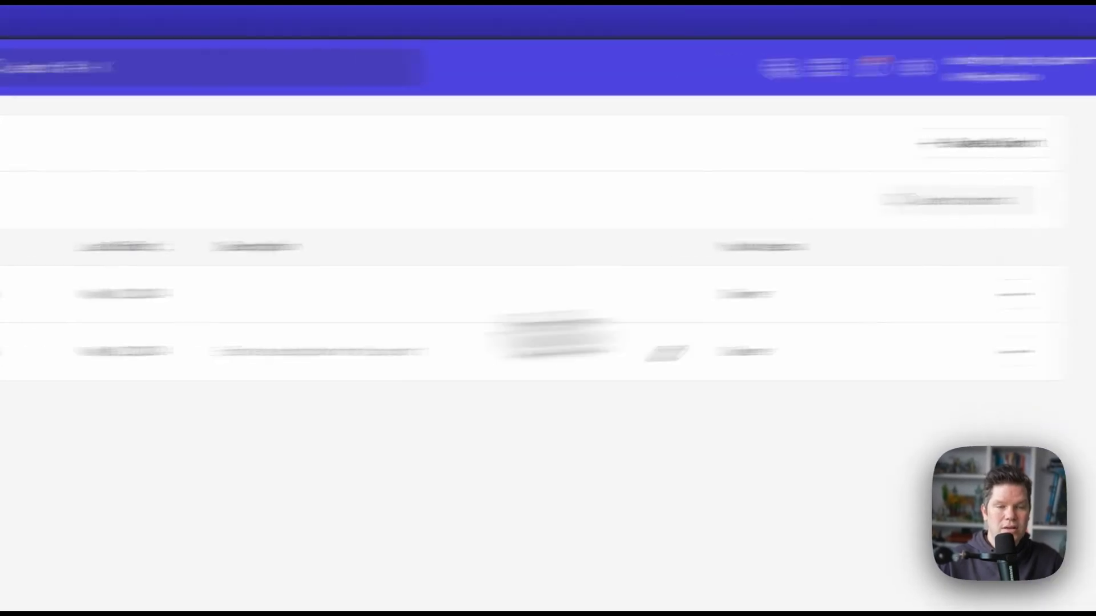
{"action": "left_click", "coordinate": [197, 208]}
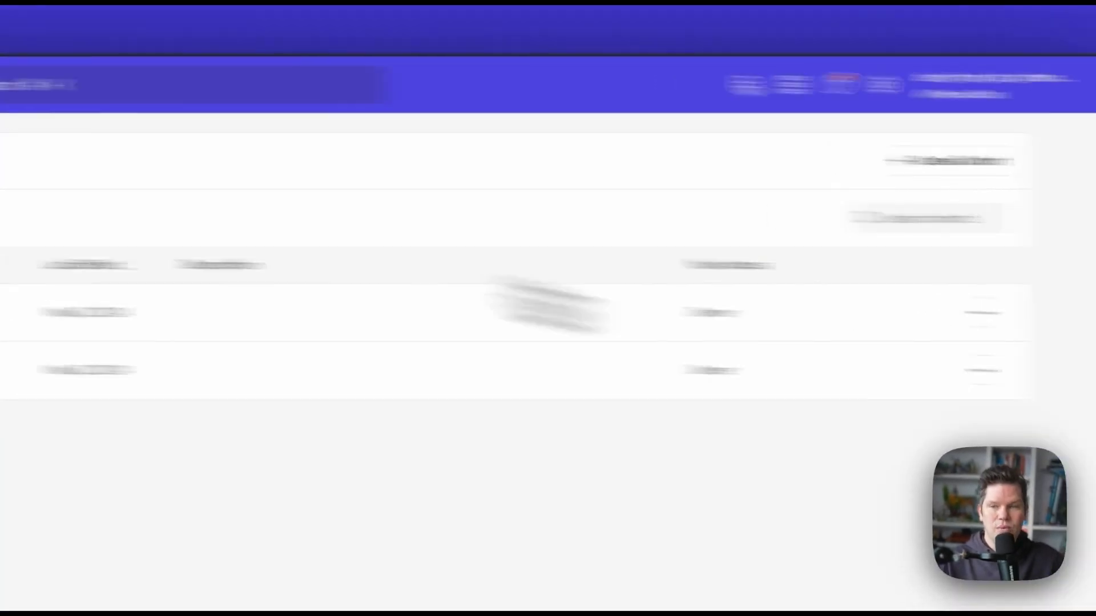
- Start an Insights report with the Welcome discount and Win back offer cohorts as metrics and inspect their trend lines
{"action": "left_click", "coordinate": [156, 92]}
{"action": "left_click", "coordinate": [311, 183]}
{"action": "left_click", "coordinate": [456, 188]}
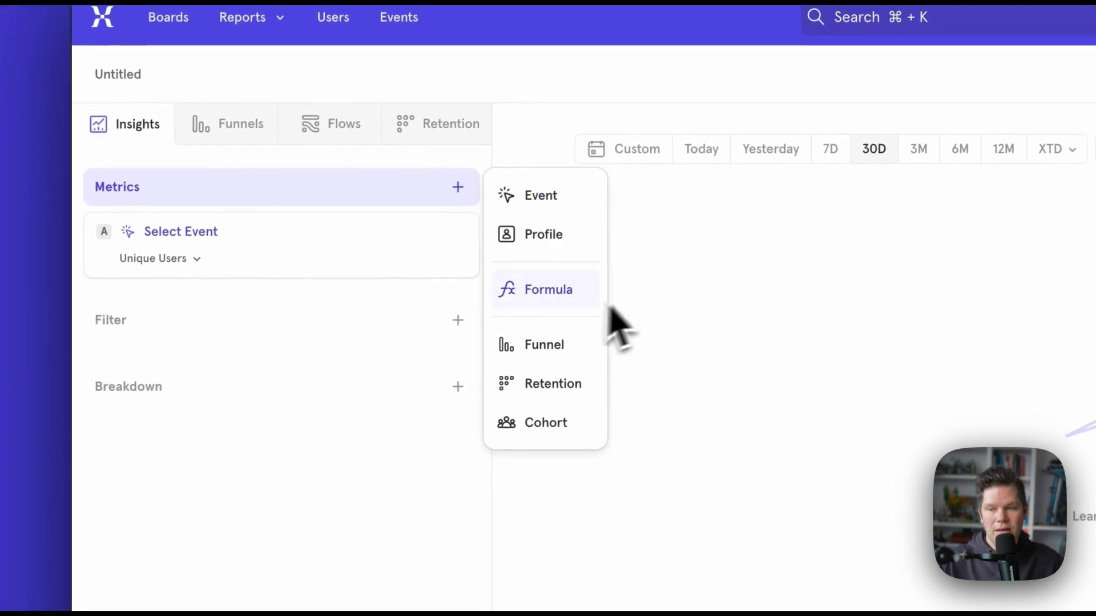
{"action": "left_click", "coordinate": [573, 421]}
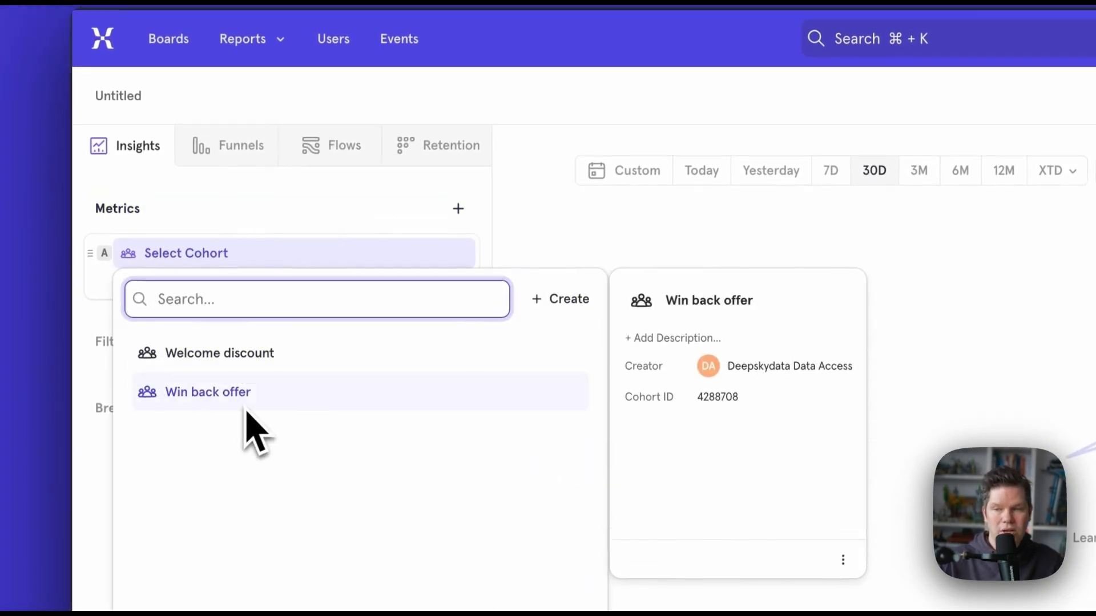
{"action": "left_click", "coordinate": [273, 365]}
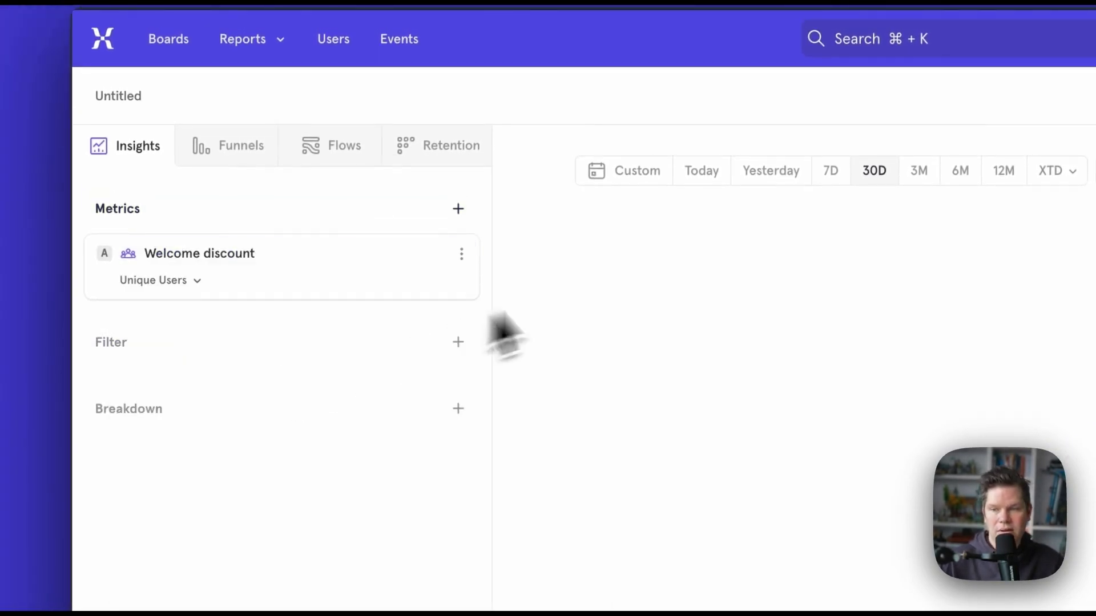
{"action": "left_click", "coordinate": [457, 208]}
{"action": "left_click", "coordinate": [531, 445]}
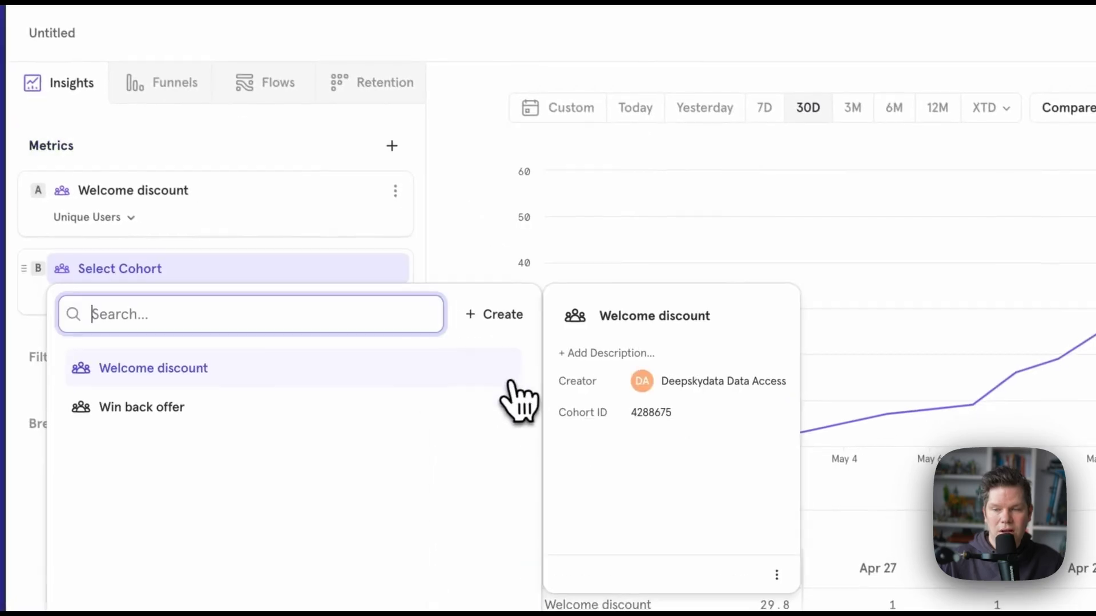
{"action": "left_click", "coordinate": [462, 406]}
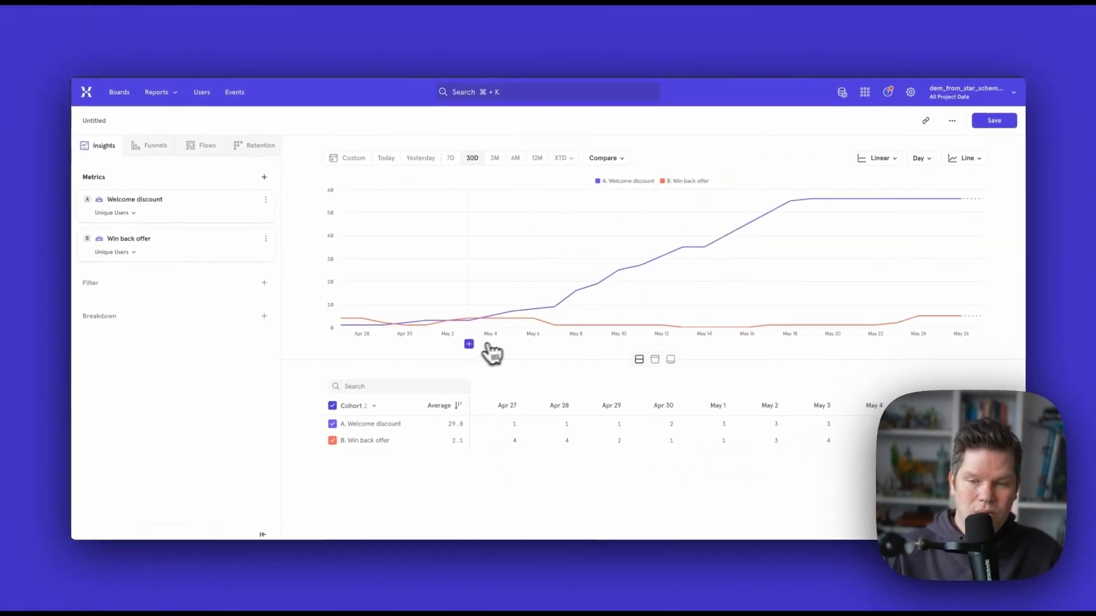
{"action": "mouse_move", "coordinate": [369, 336]}
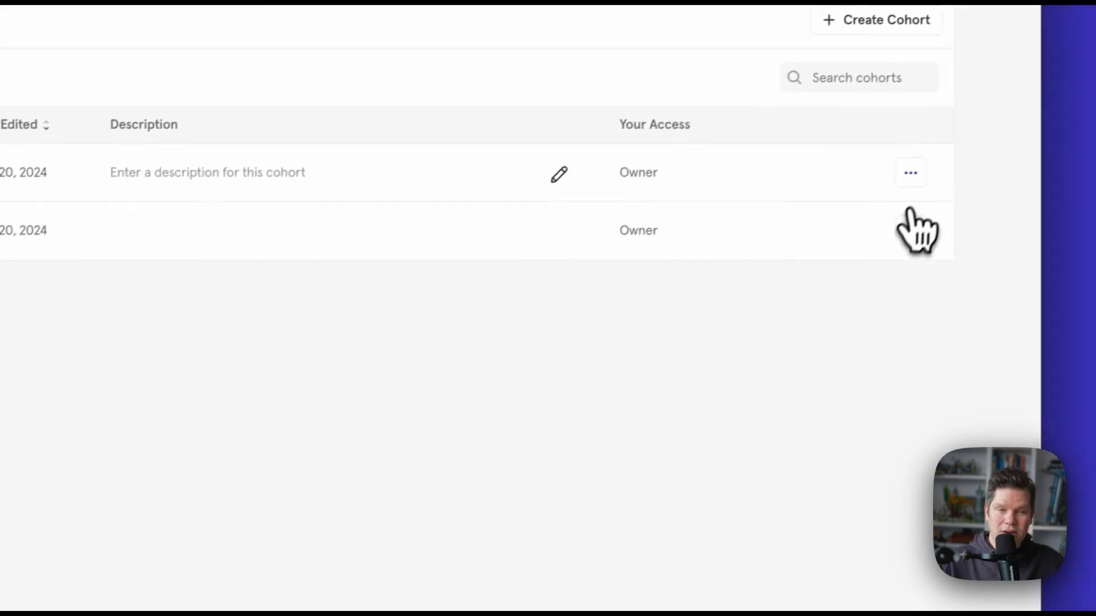
- Try to export the Win back offer cohort from the cohorts list and browse the available cohort integrations
{"action": "left_click", "coordinate": [896, 178]}
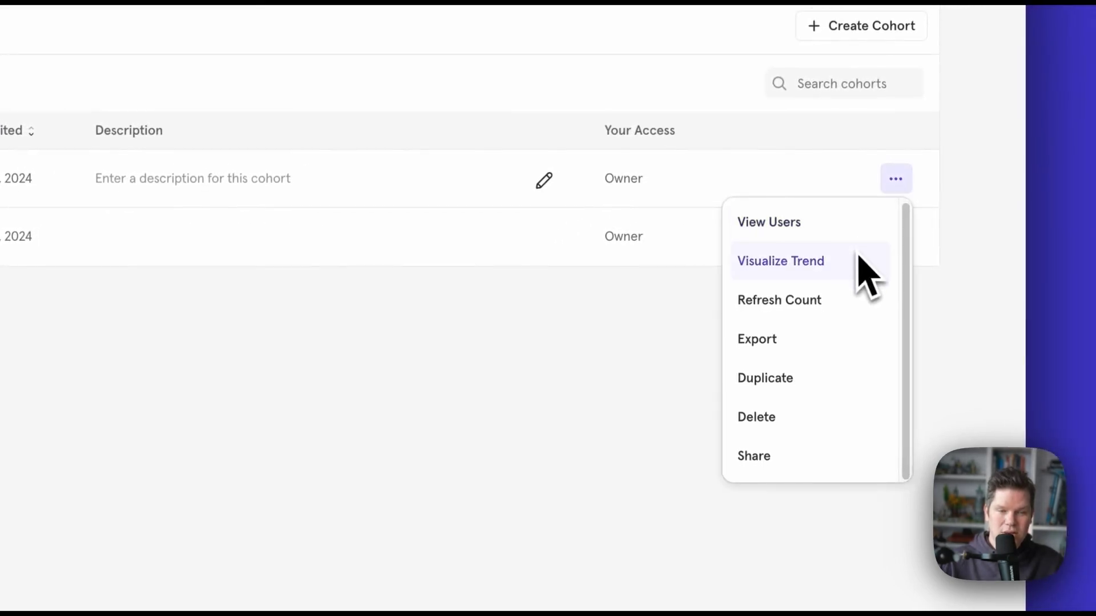
{"action": "left_click", "coordinate": [836, 353]}
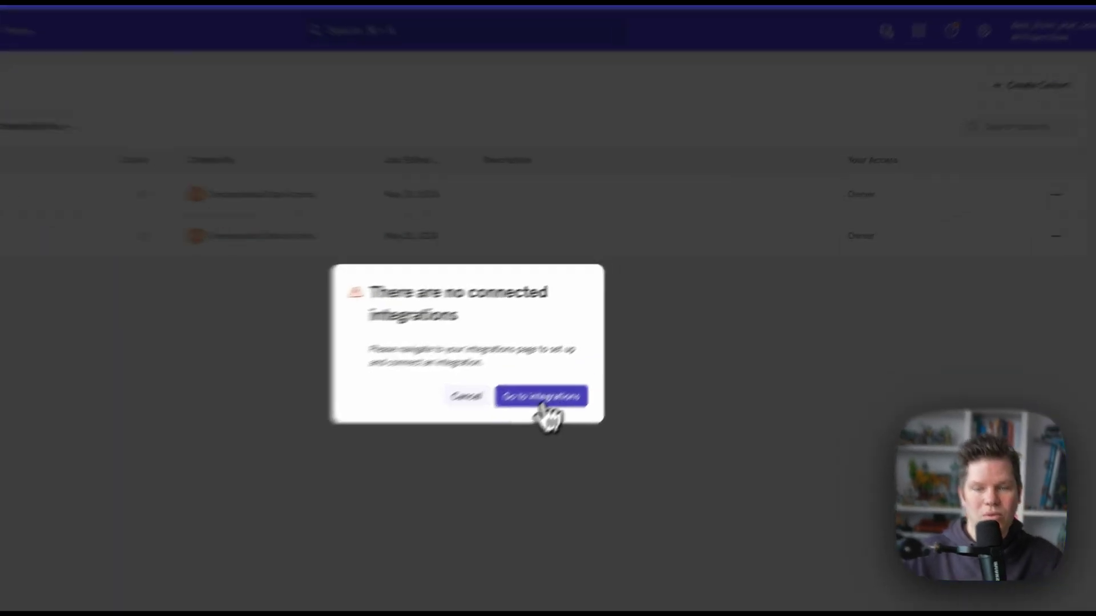
{"action": "left_click", "coordinate": [608, 349]}
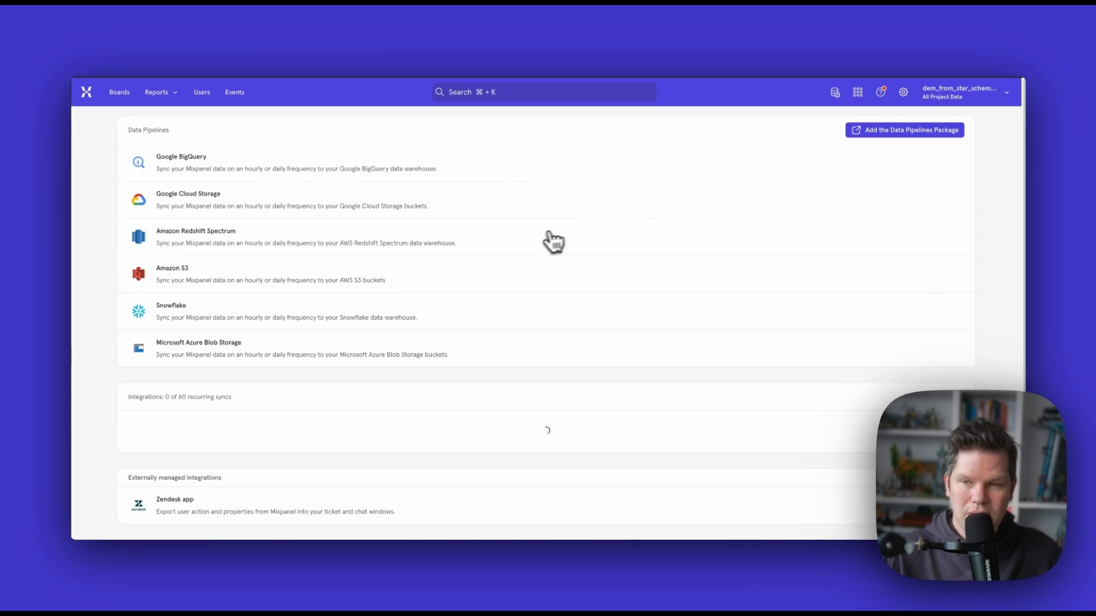
{"action": "scroll", "coordinate": [551, 241], "scroll_direction": "down", "scroll_amount": 1}
{"action": "scroll", "coordinate": [541, 245], "scroll_direction": "down", "scroll_amount": 10}
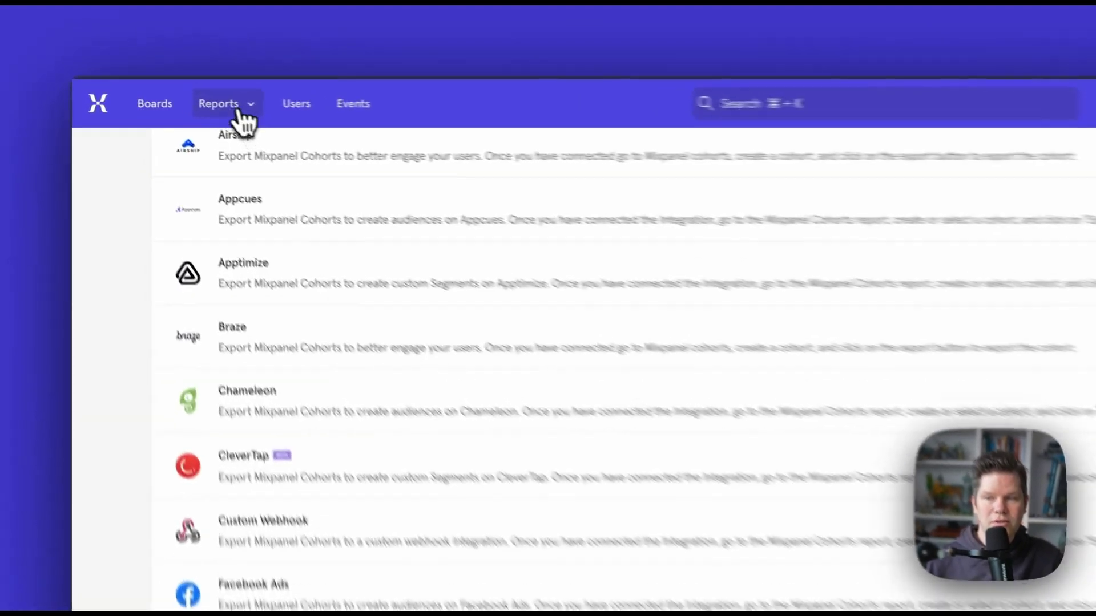
- Leave the integrations page and open the Core board from the list of boards
{"action": "left_click", "coordinate": [157, 92]}
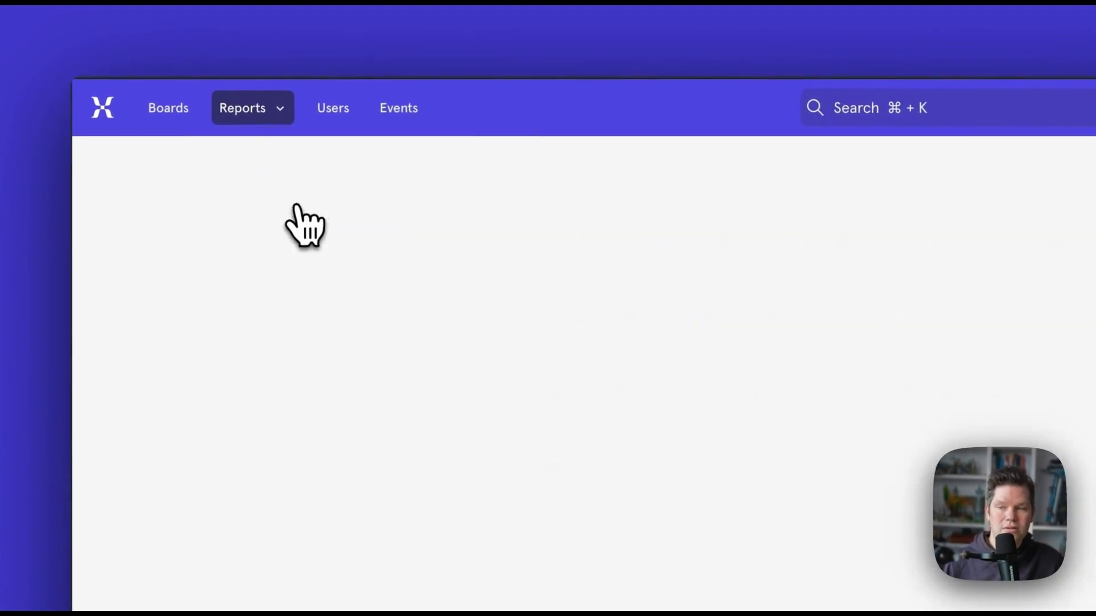
{"action": "left_click", "coordinate": [183, 141]}
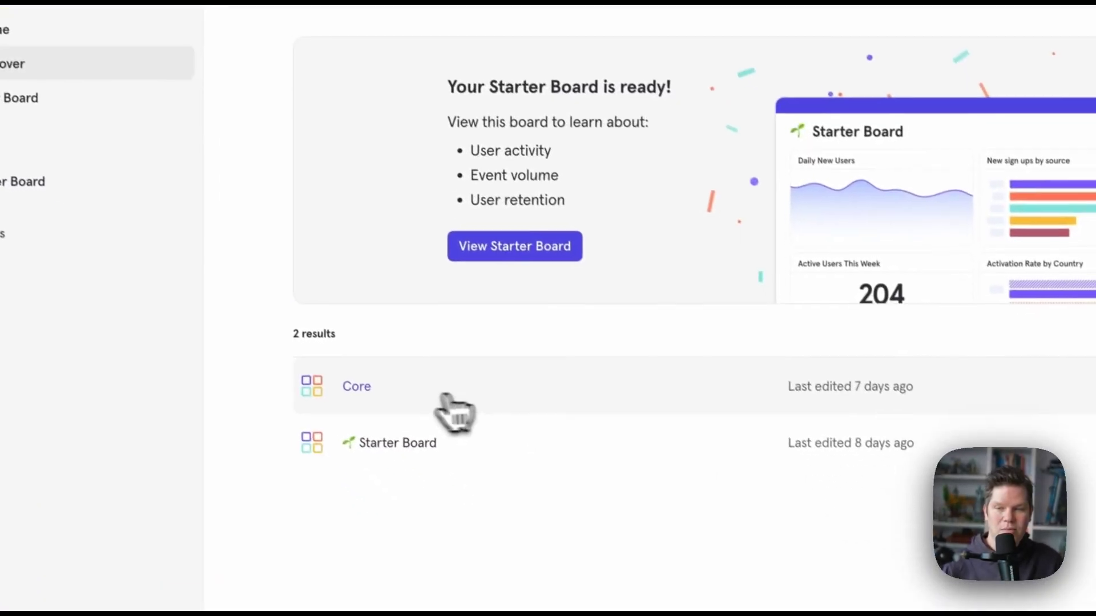
{"action": "left_click", "coordinate": [448, 399]}
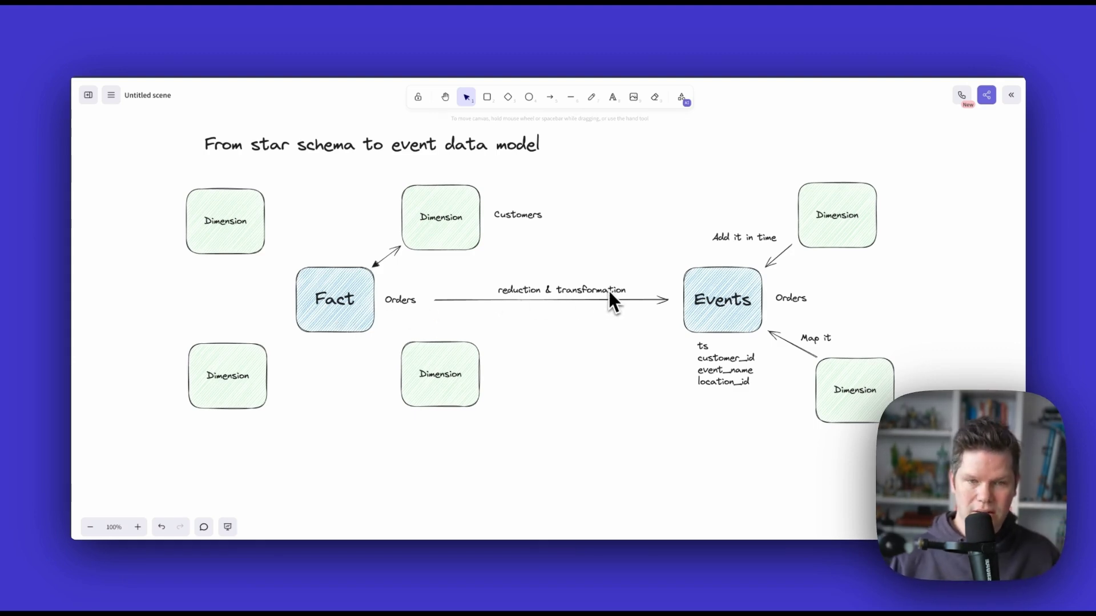
- In the Excalidraw star schema diagram, point out the "Add it in time" dimension, the Events box and the "Map it" dimension by selecting each
{"action": "left_click", "coordinate": [850, 224]}
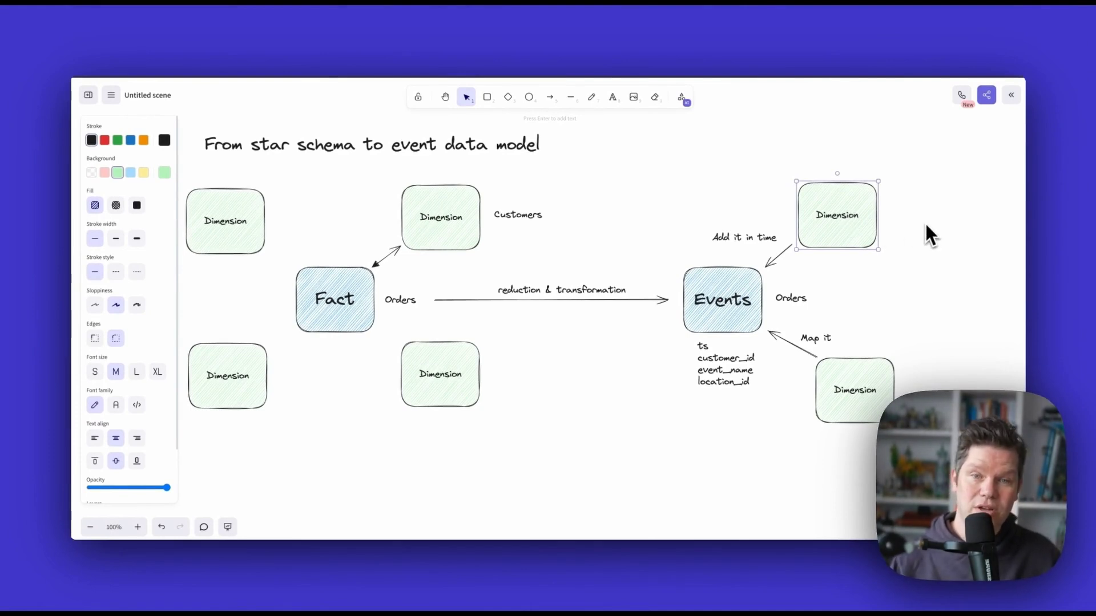
{"action": "left_click", "coordinate": [743, 289]}
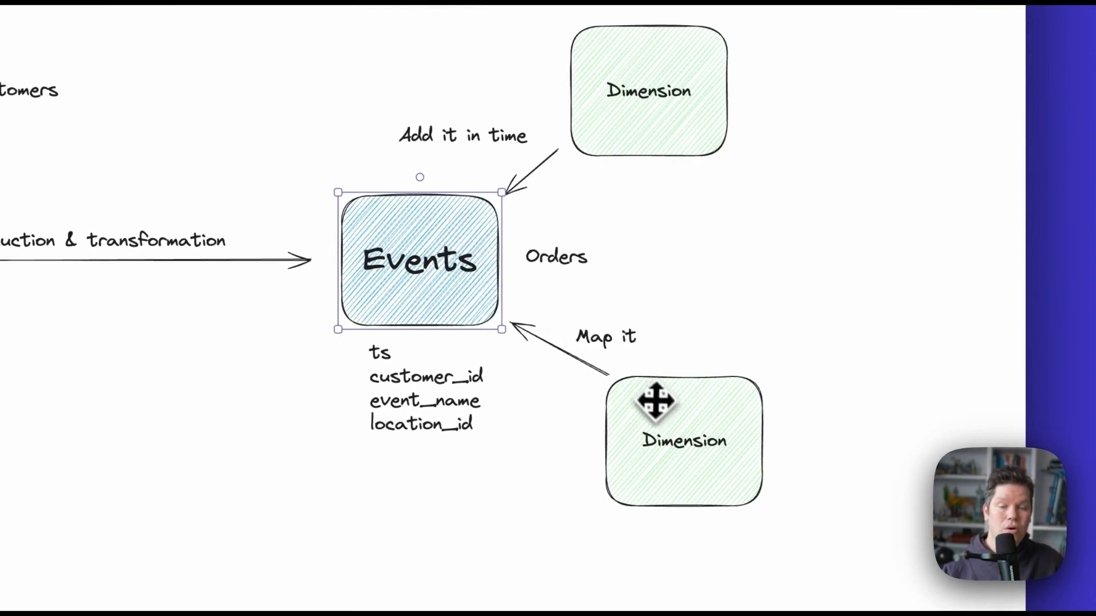
{"action": "left_click", "coordinate": [656, 403]}
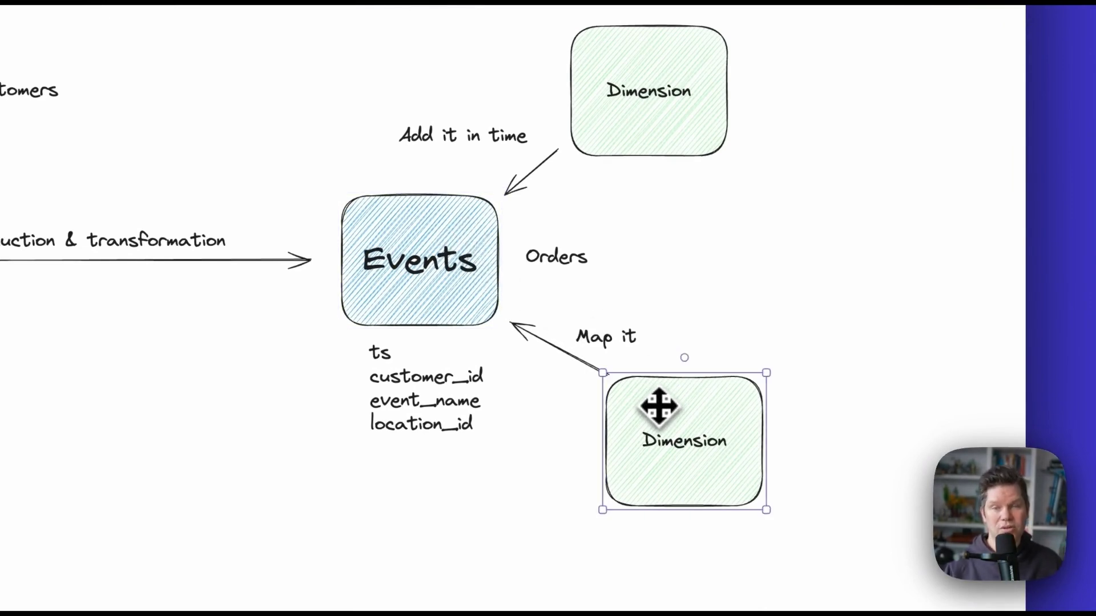